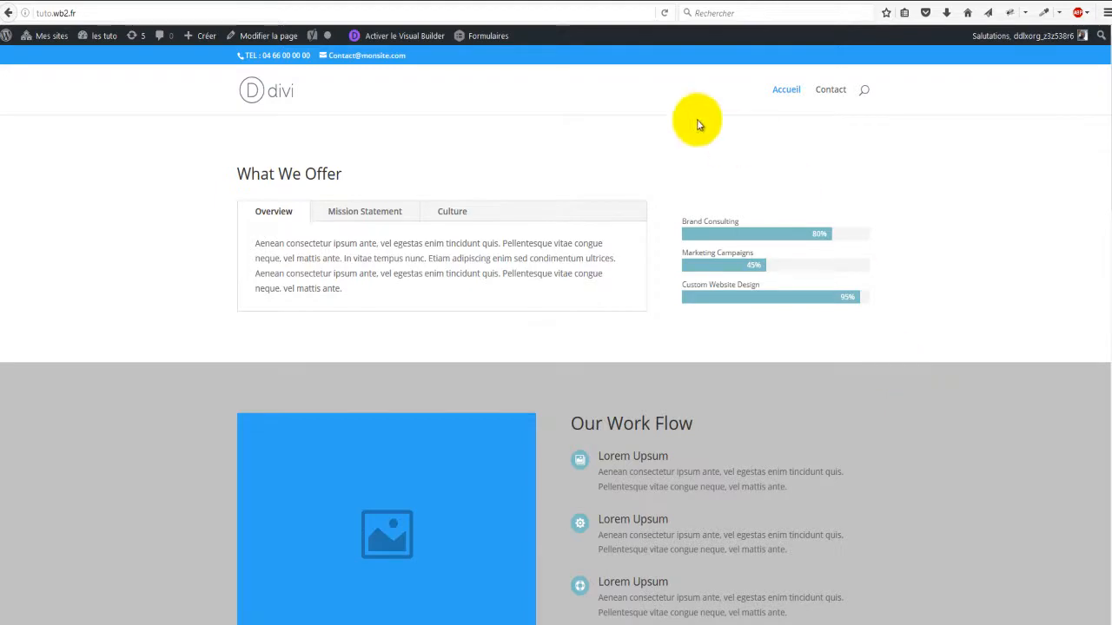
Step: Activate the Visual Builder on the homepage and browse its What We Offer and Our Work Flow sections
scroll(946, 365, "down", 5)
scroll(903, 422, "down", 12)
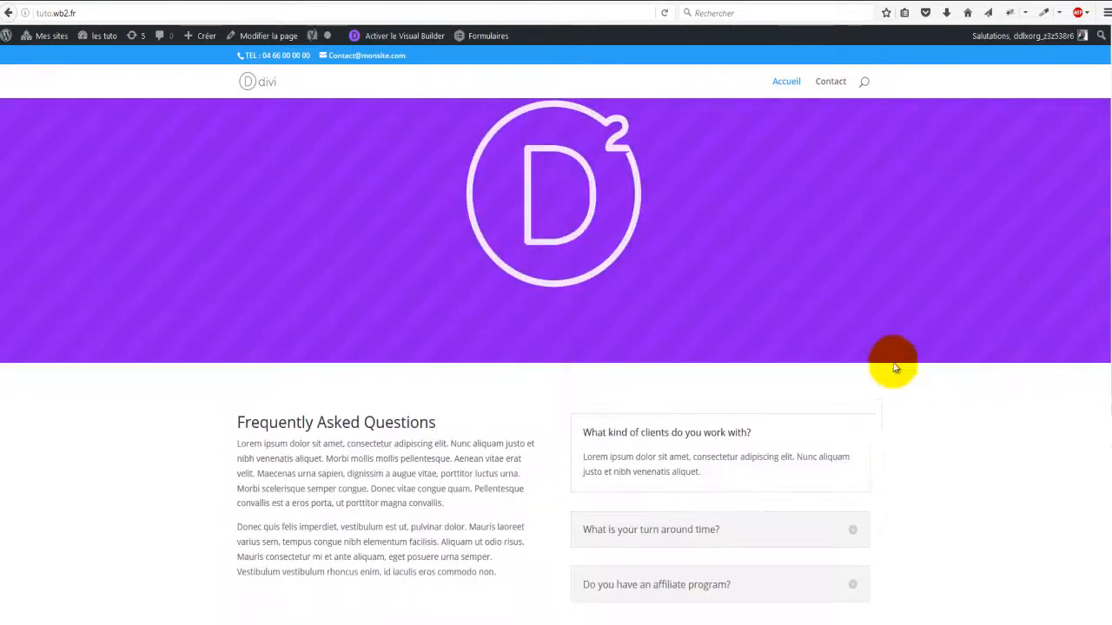
scroll(918, 351, "up", 14)
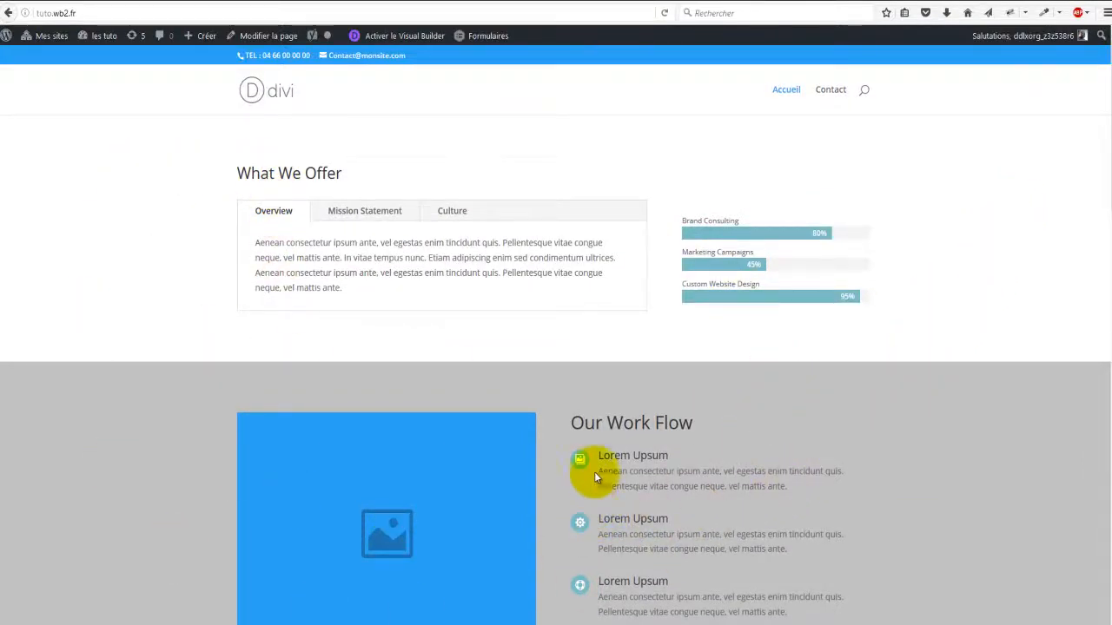
scroll(243, 340, "down", 3)
scroll(122, 361, "up", 3)
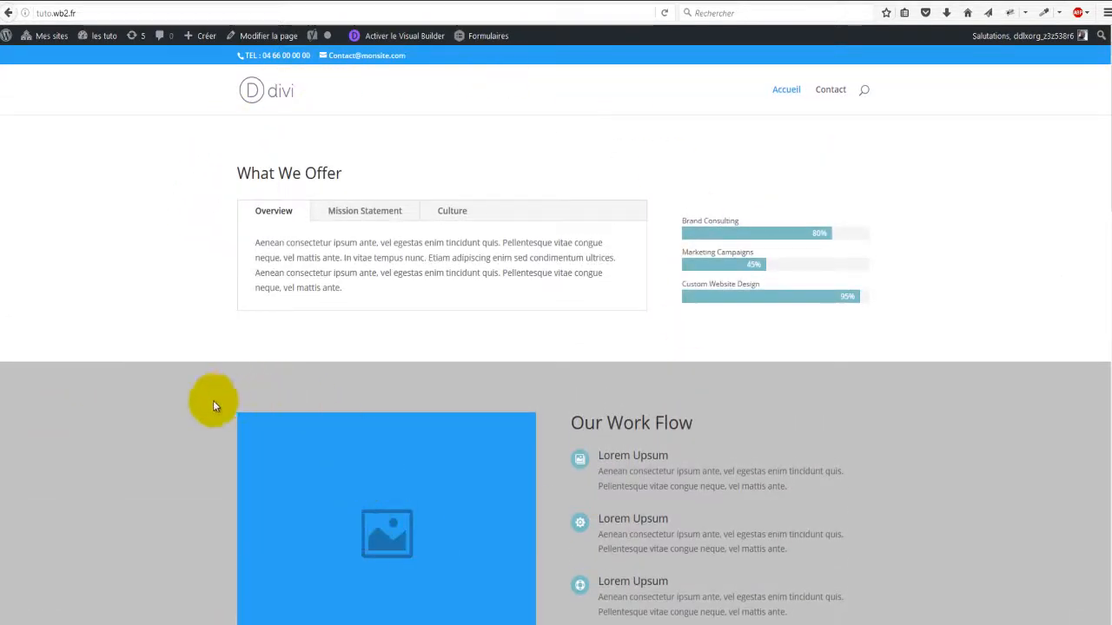
left_click(414, 36)
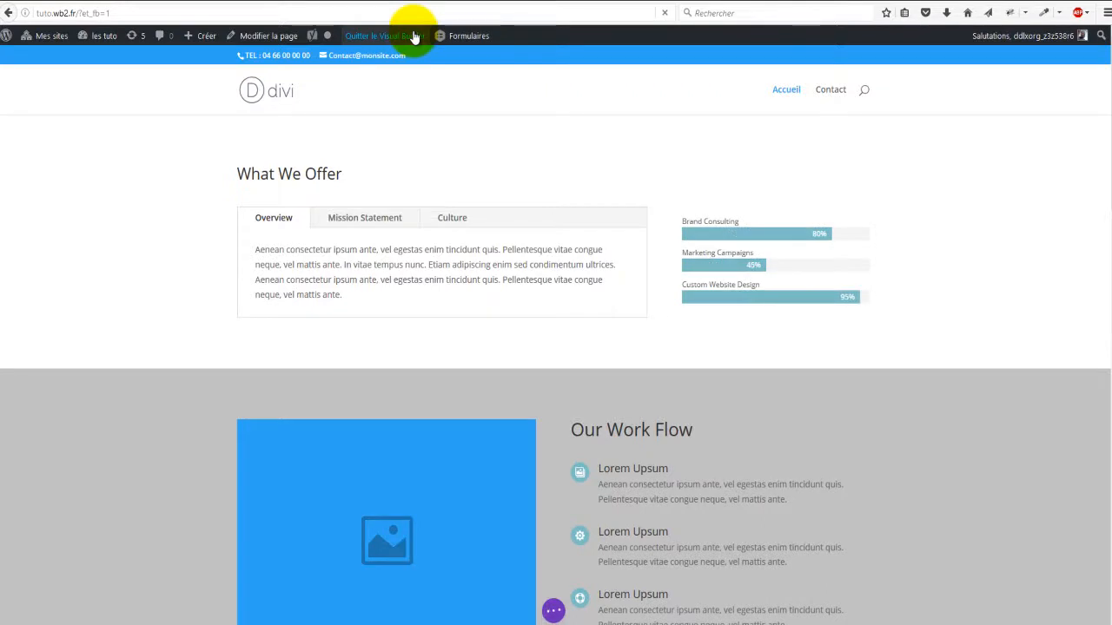
mouse_move(504, 136)
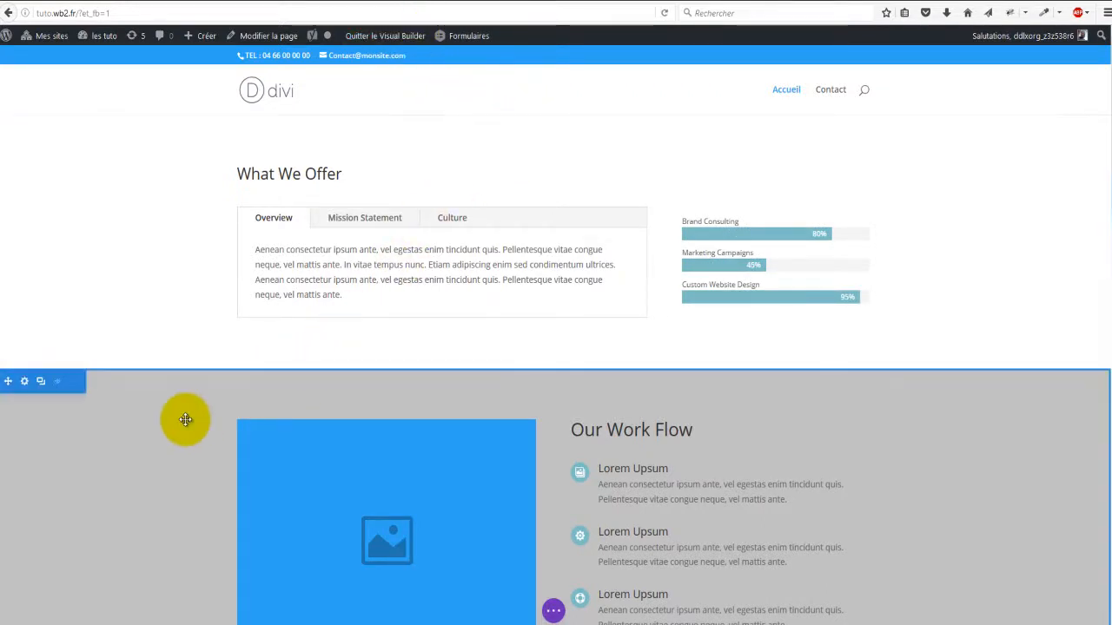
scroll(629, 465, "down", 1)
scroll(551, 544, "down", 2)
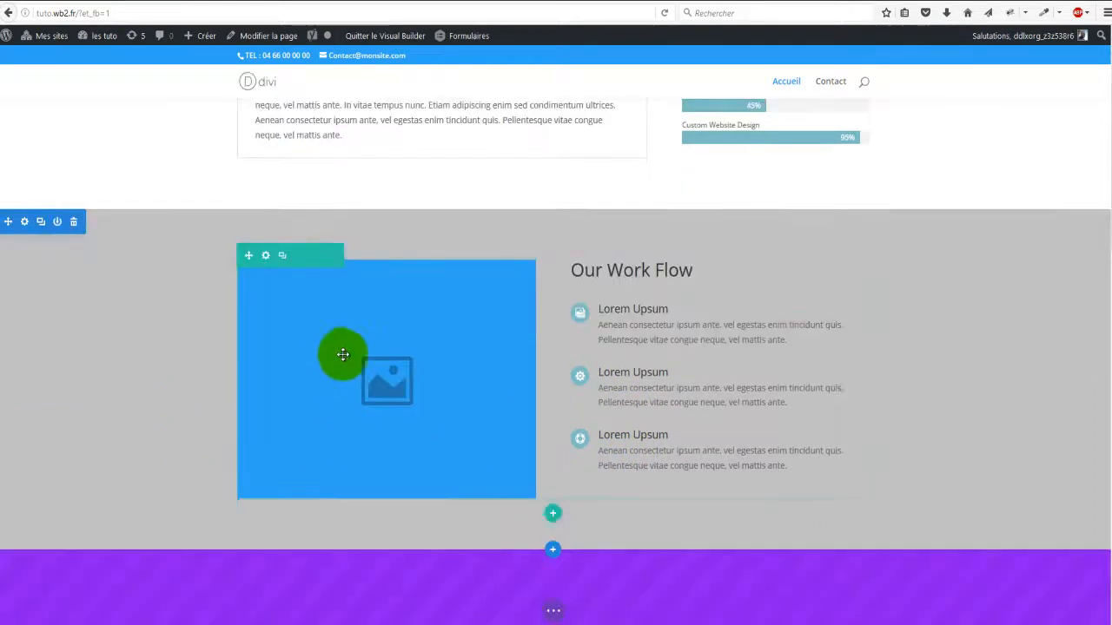
scroll(377, 144, "up", 2)
scroll(377, 144, "up", 2)
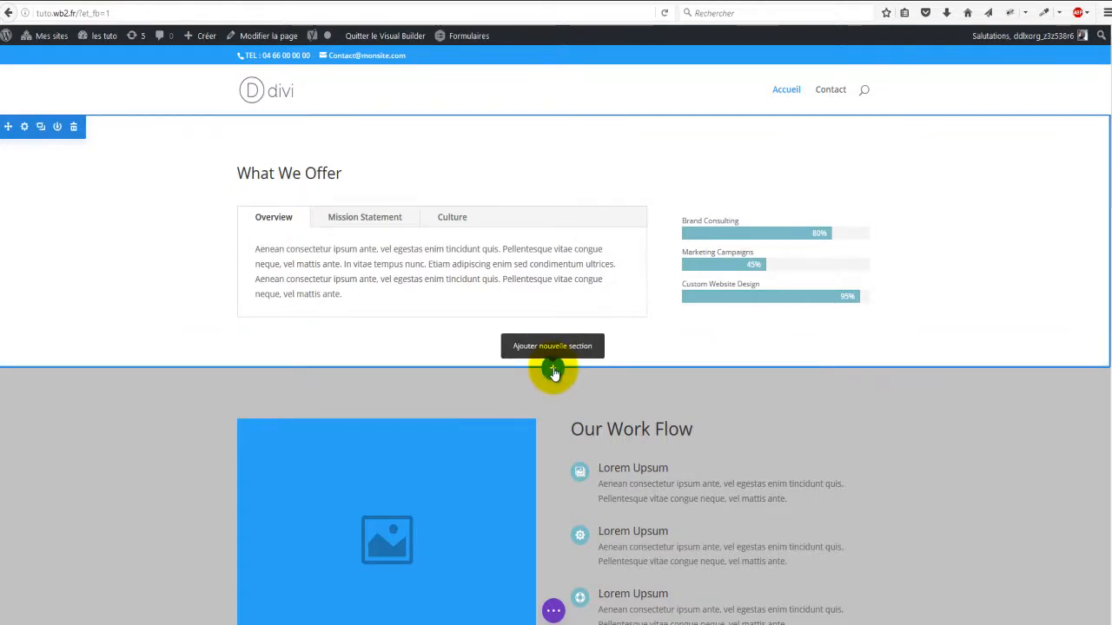
Step: Add a 'Plein écran' section below What We Offer and pick the fullwidth slider tile
left_click(553, 370)
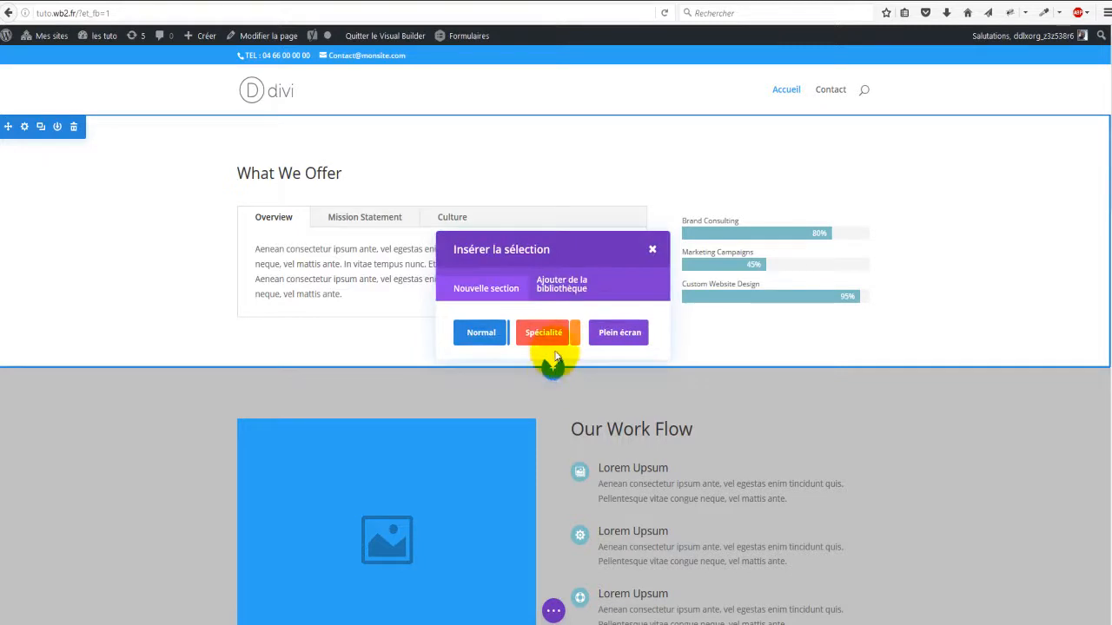
left_click(627, 333)
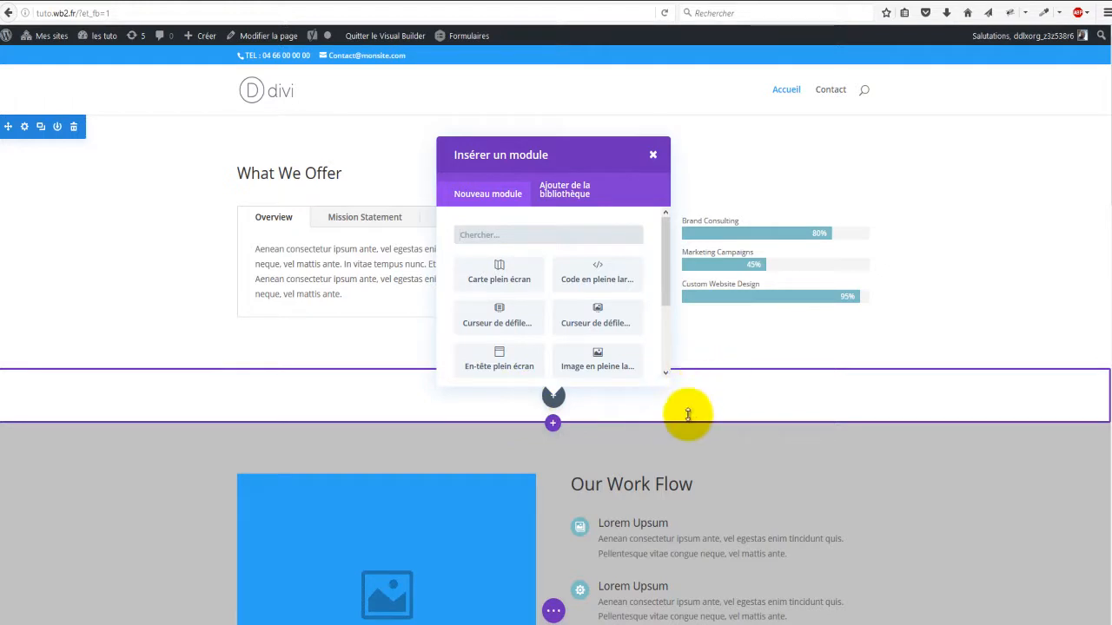
left_click(611, 322)
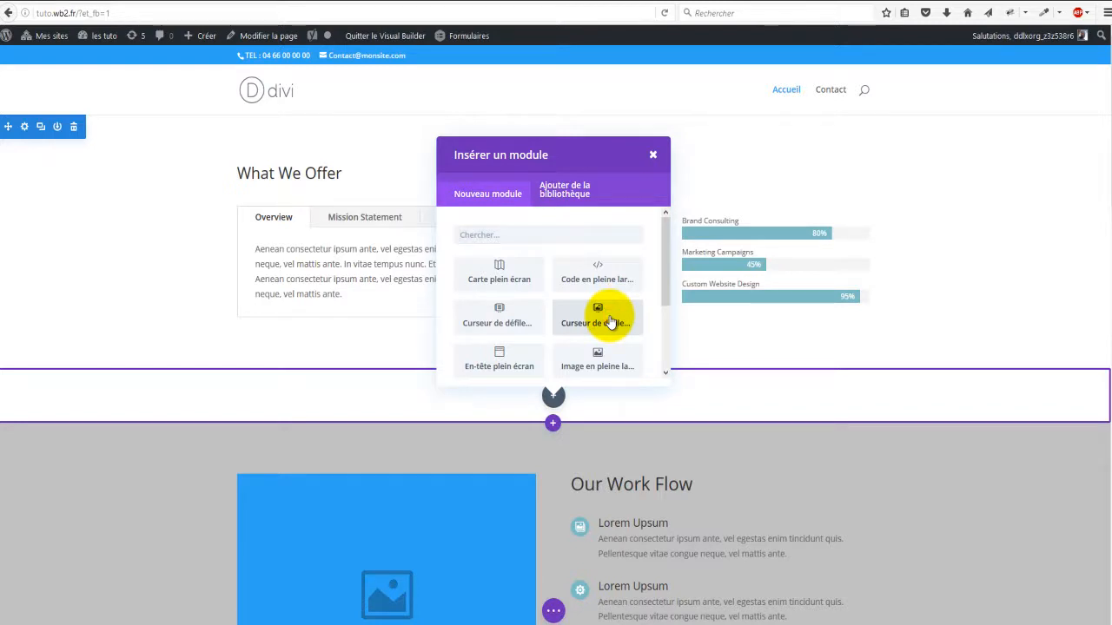
Step: Insert the fullwidth slider, keeping its arrows and slider controls shown
left_click(610, 322)
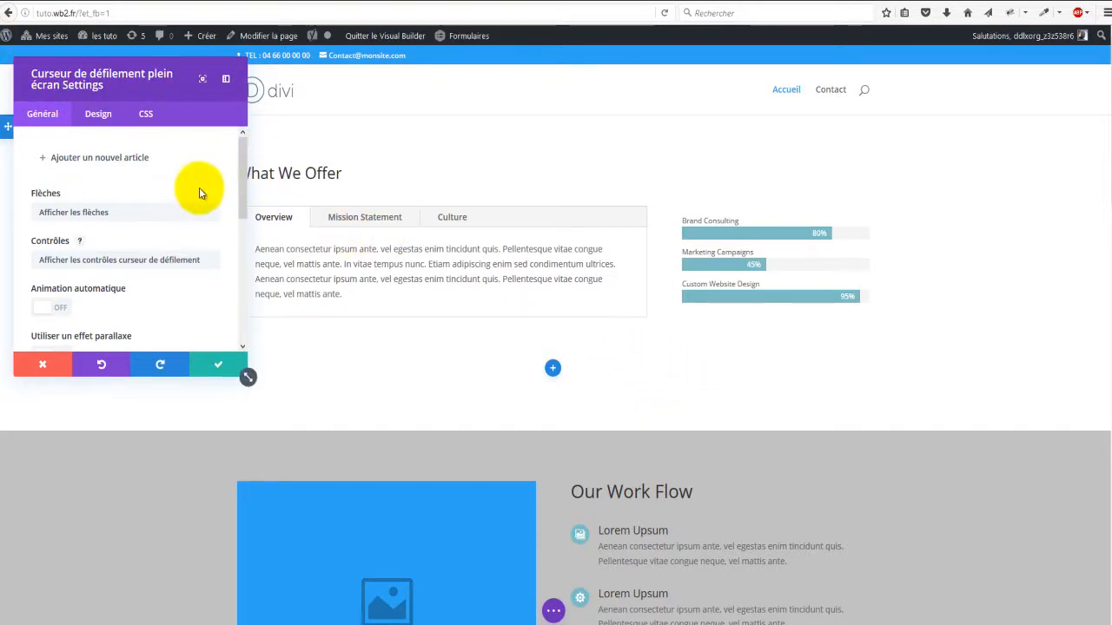
scroll(220, 241, "down", 5)
scroll(219, 243, "down", 3)
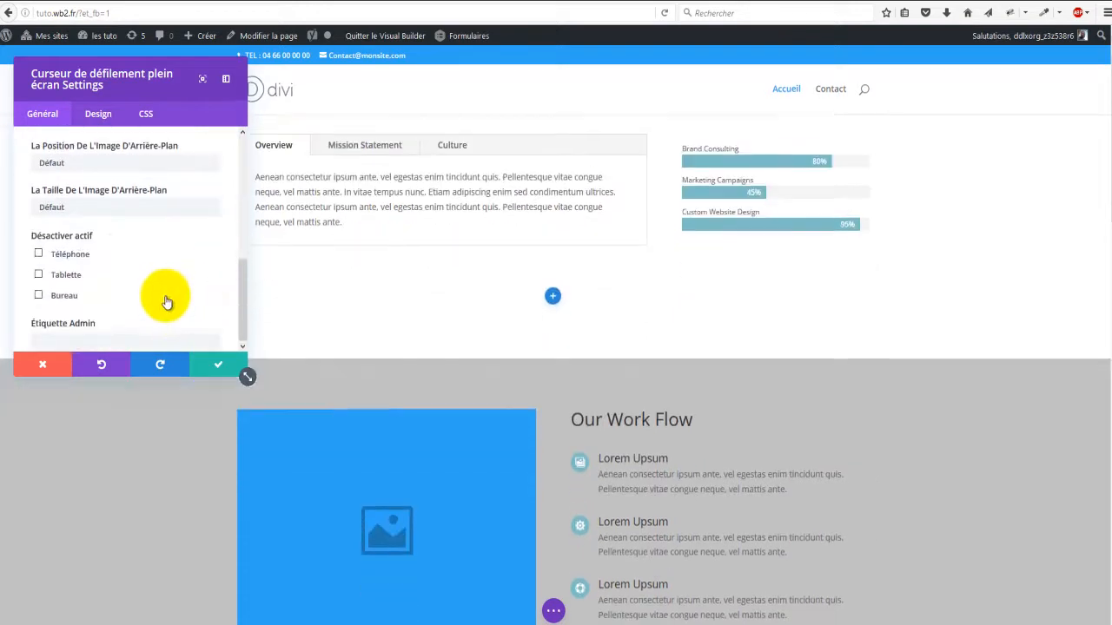
scroll(191, 278, "up", 4)
scroll(170, 278, "up", 2)
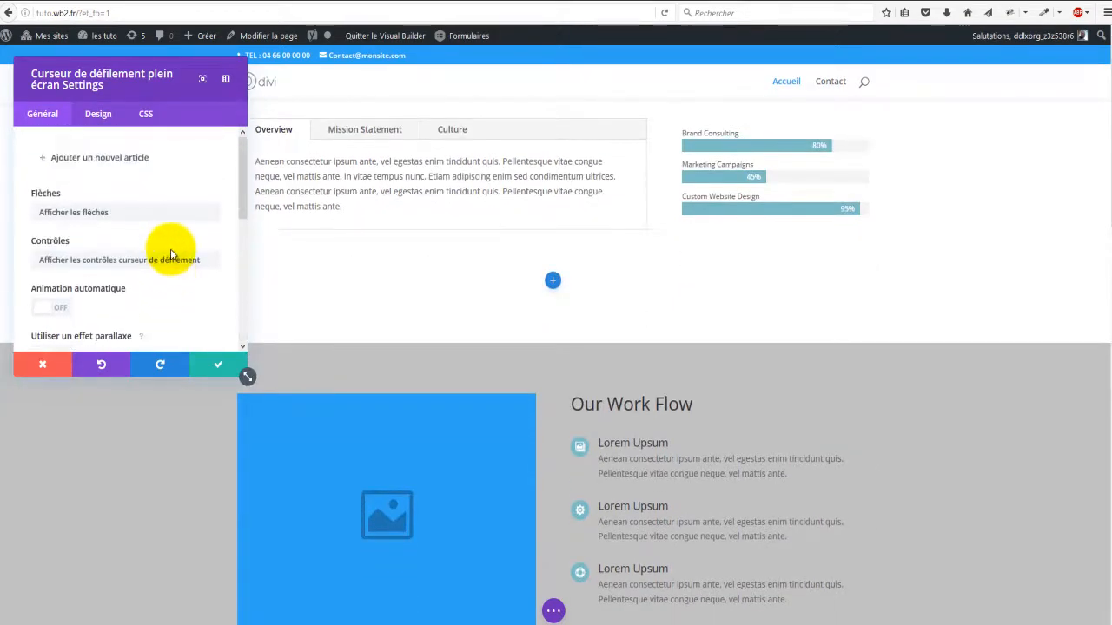
left_click(124, 212)
left_click(111, 261)
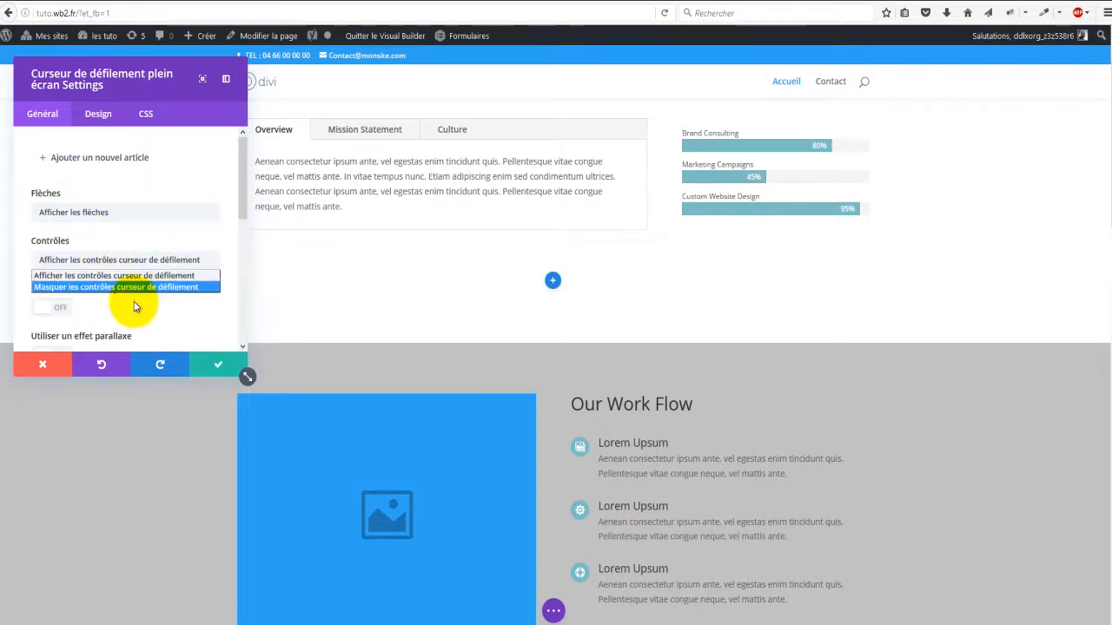
left_click(174, 312)
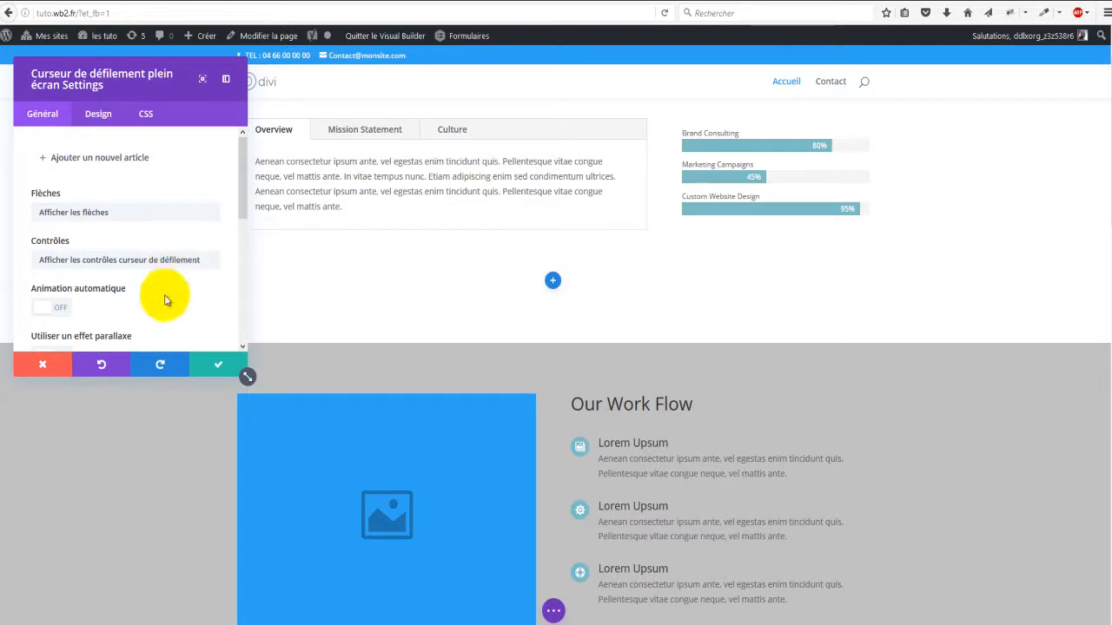
Step: Turn on automatic animation at speed 7000 and the parallax effect, then add a new slide
left_click(61, 310)
scroll(147, 259, "down", 2)
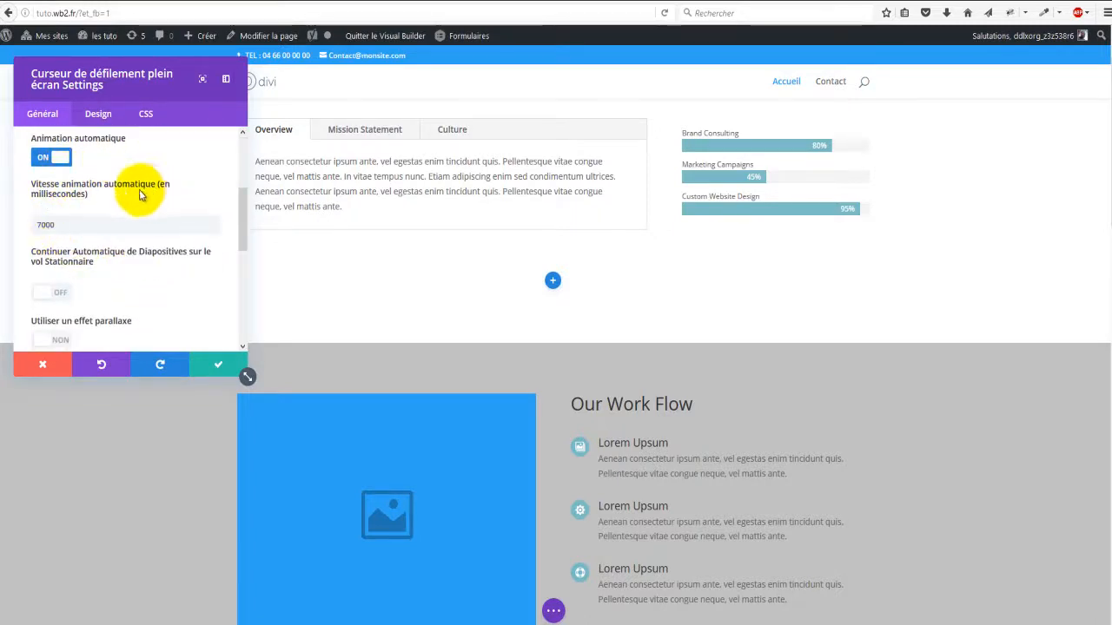
left_click(64, 225)
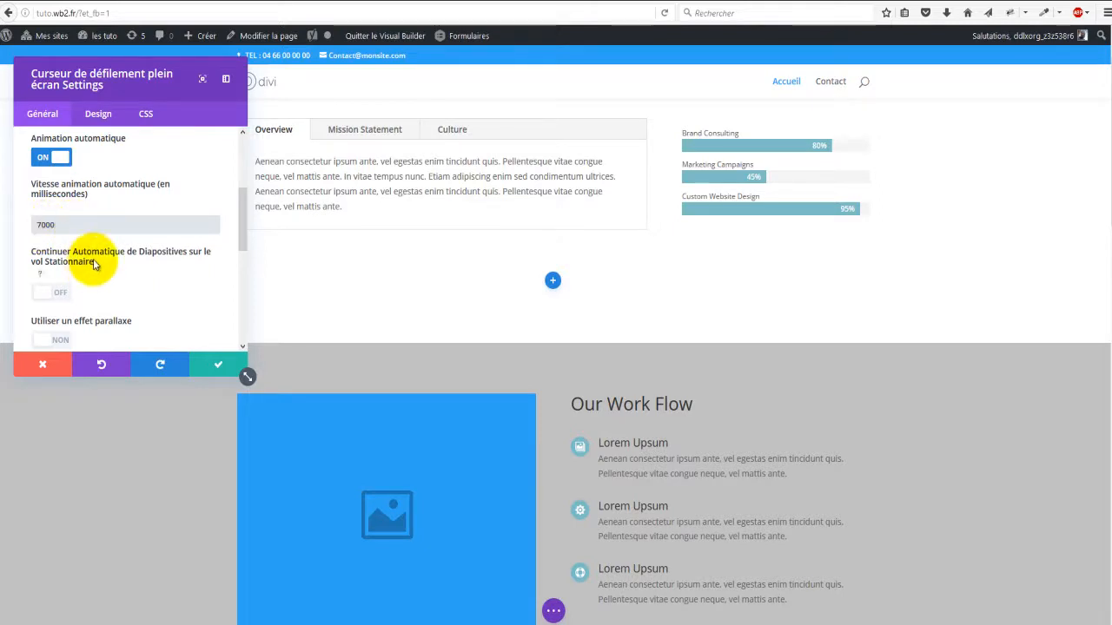
scroll(121, 264, "down", 2)
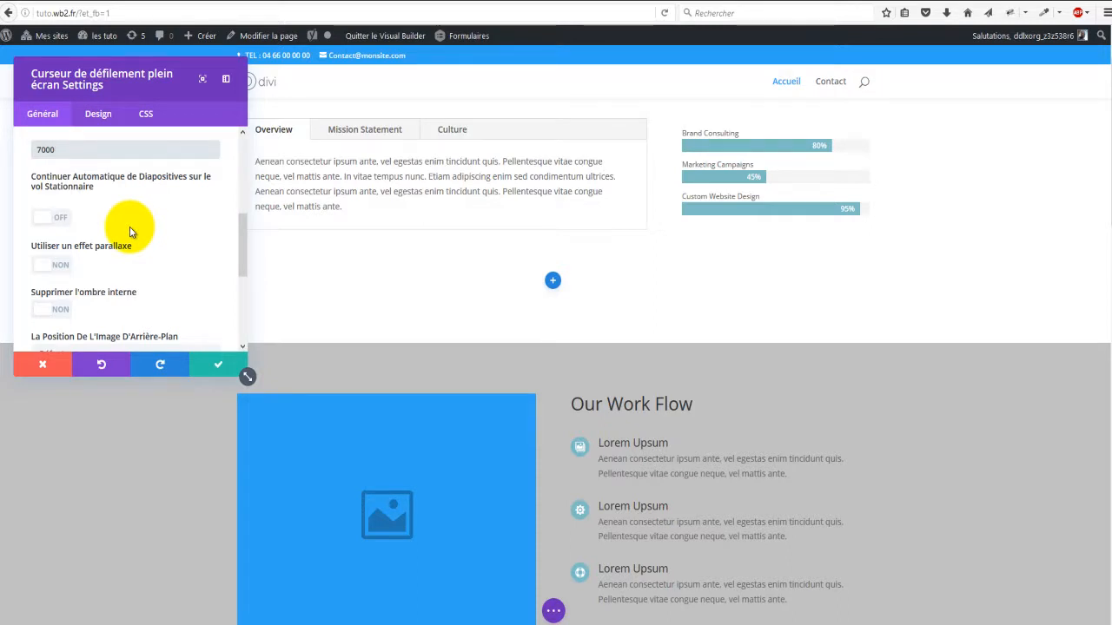
left_click(59, 271)
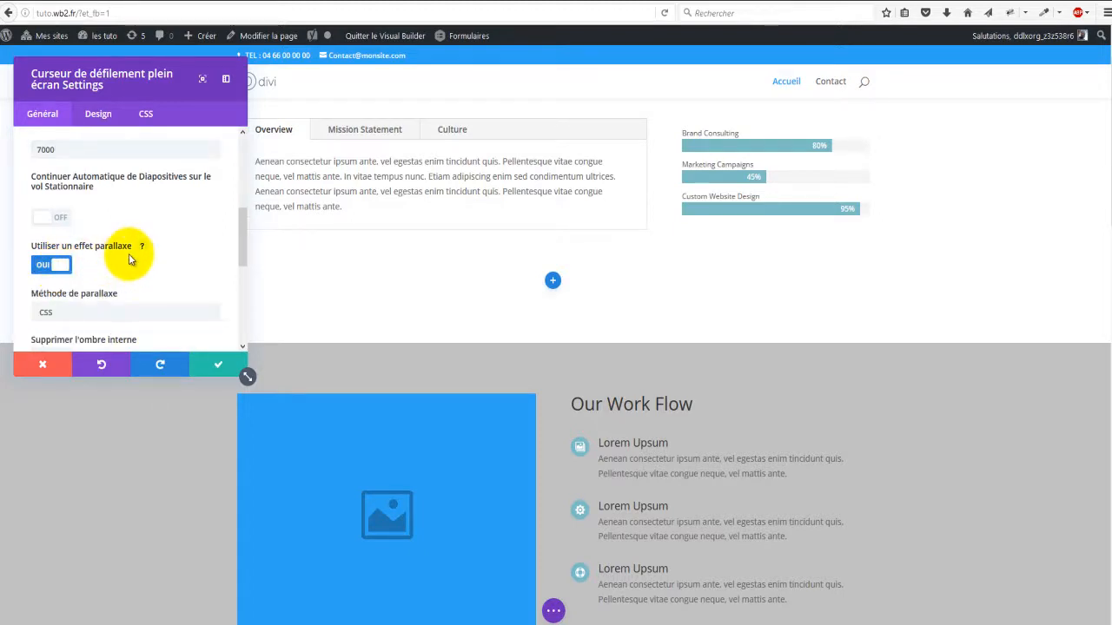
scroll(128, 254, "down", 1)
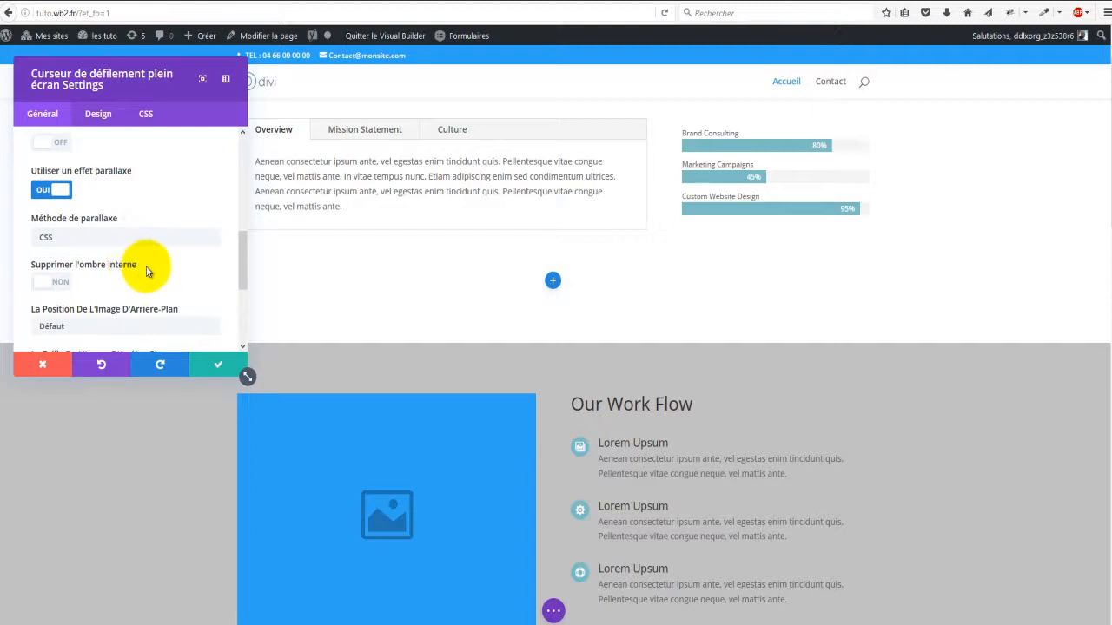
scroll(66, 276, "down", 1)
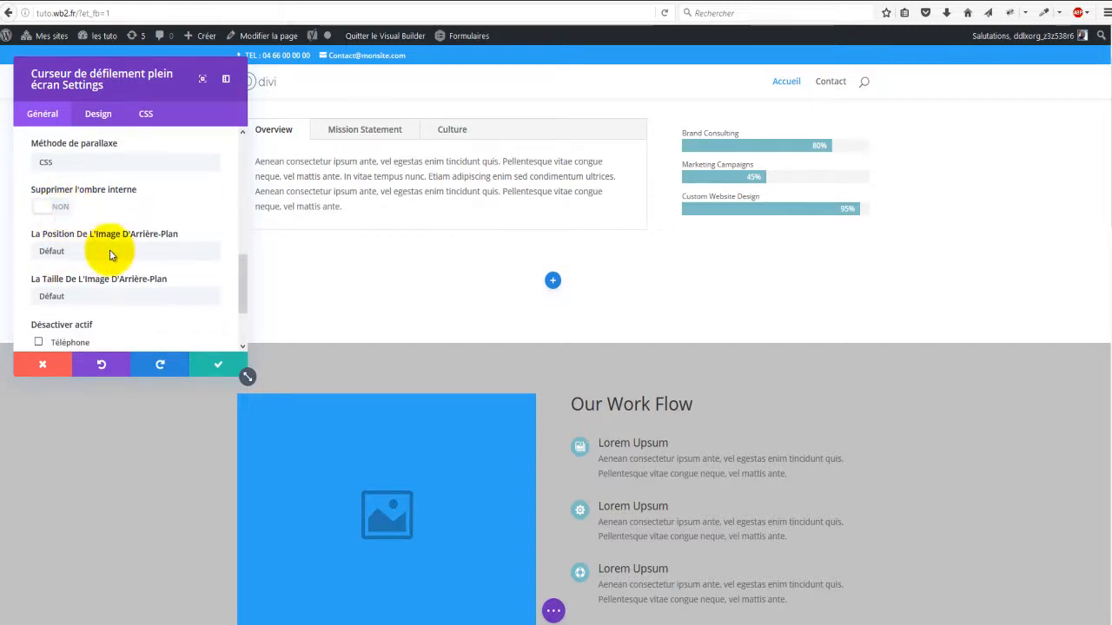
scroll(119, 265, "down", 3)
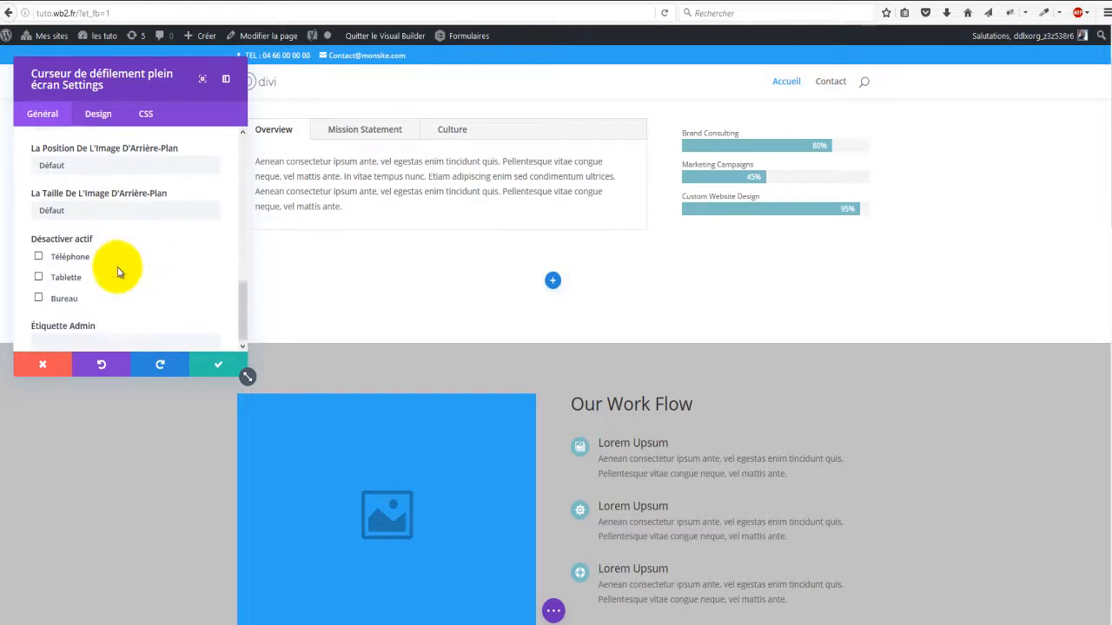
scroll(135, 267, "up", 10)
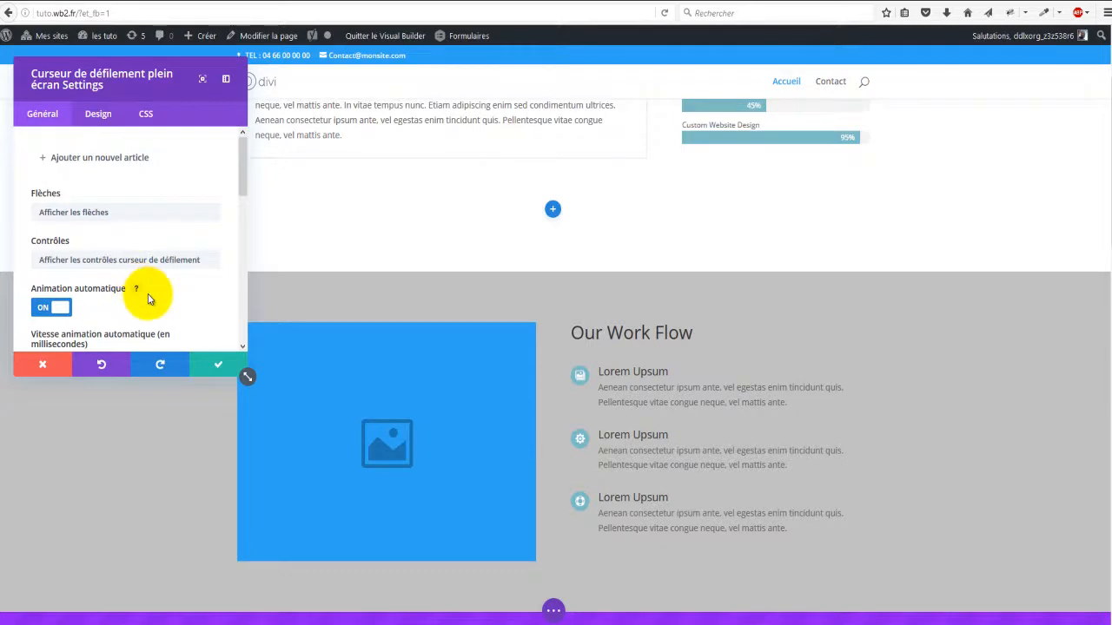
scroll(442, 349, "up", 4)
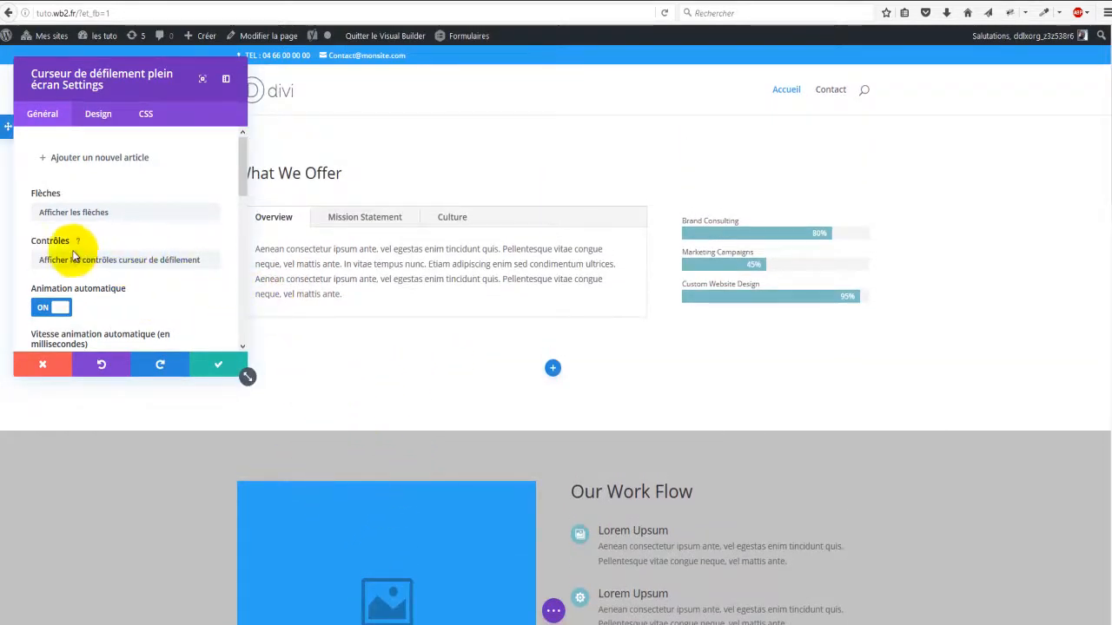
left_click(90, 164)
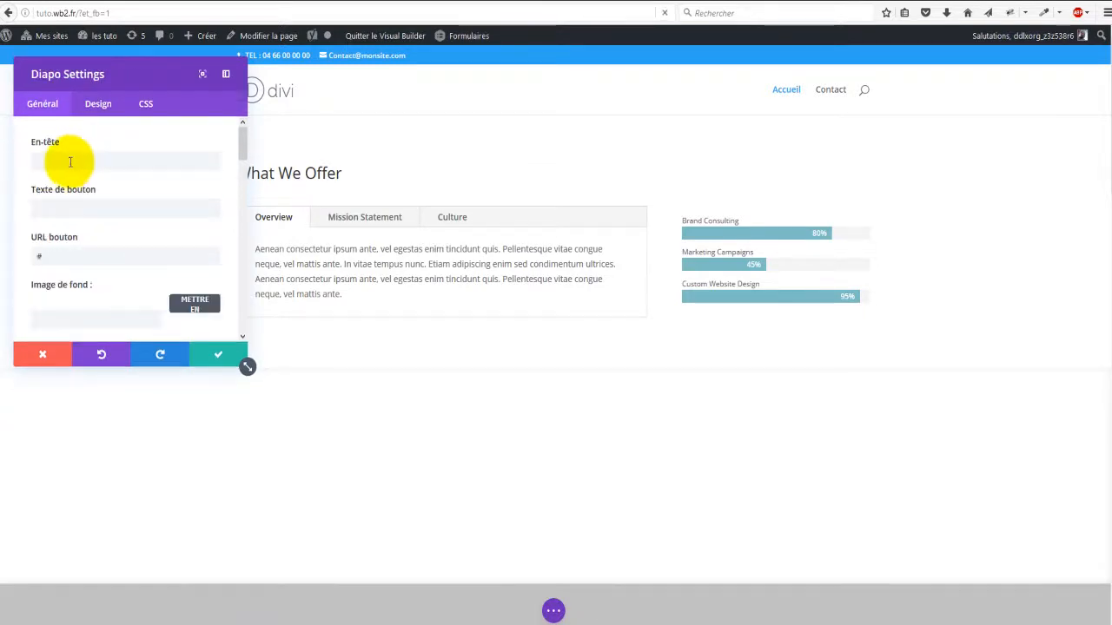
Step: Give the new slide the heading 'En tete'
left_click(119, 159)
scroll(749, 333, "down", 3)
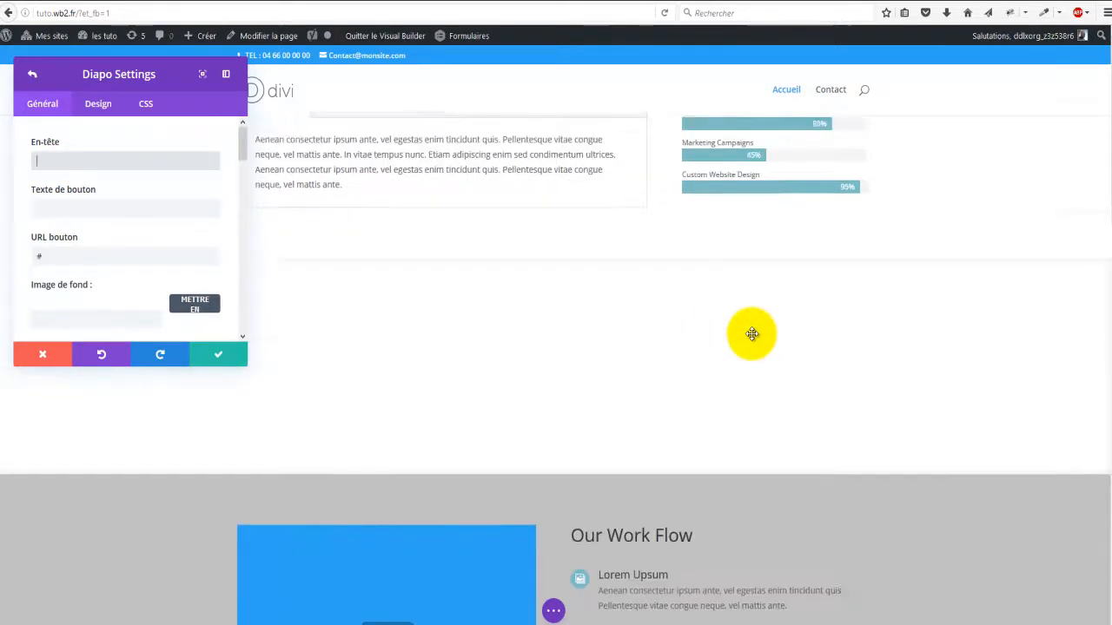
scroll(705, 325, "up", 3)
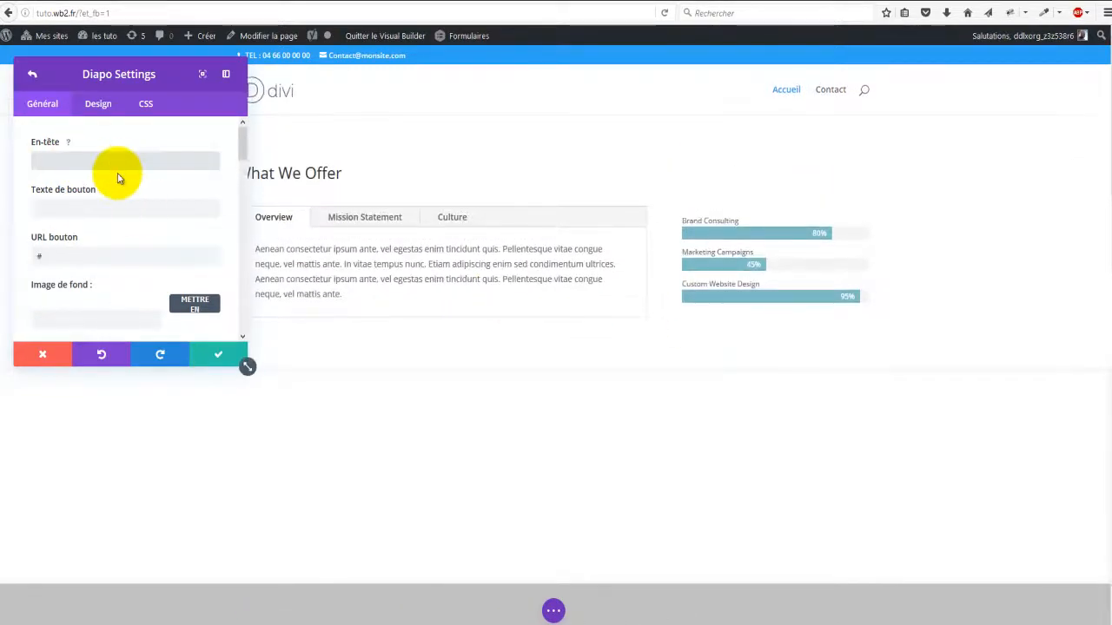
type("En ")
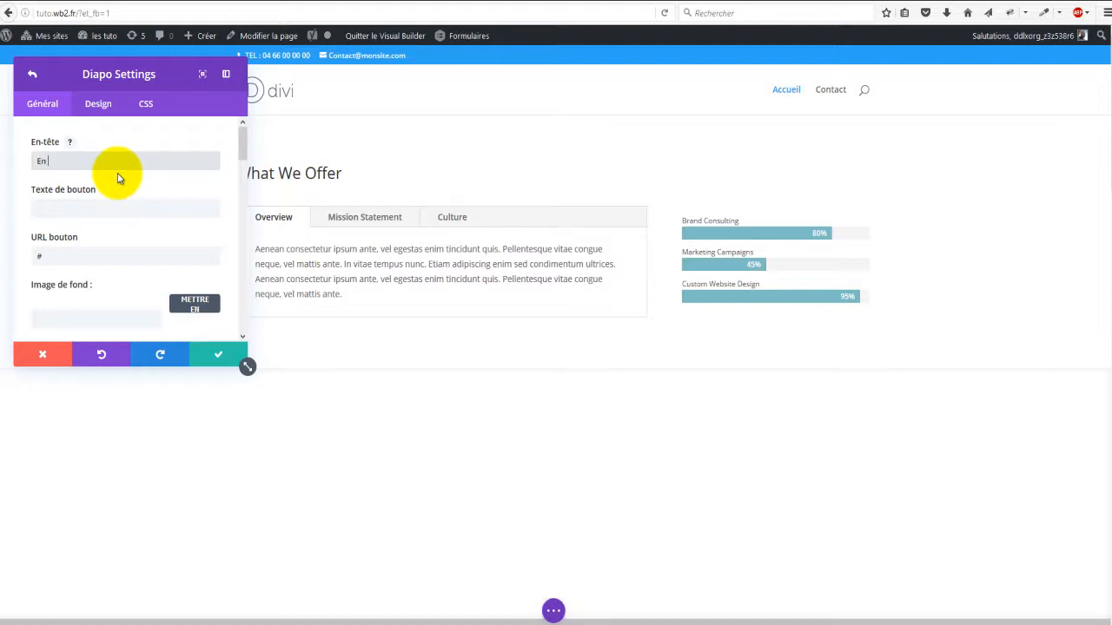
type("tete")
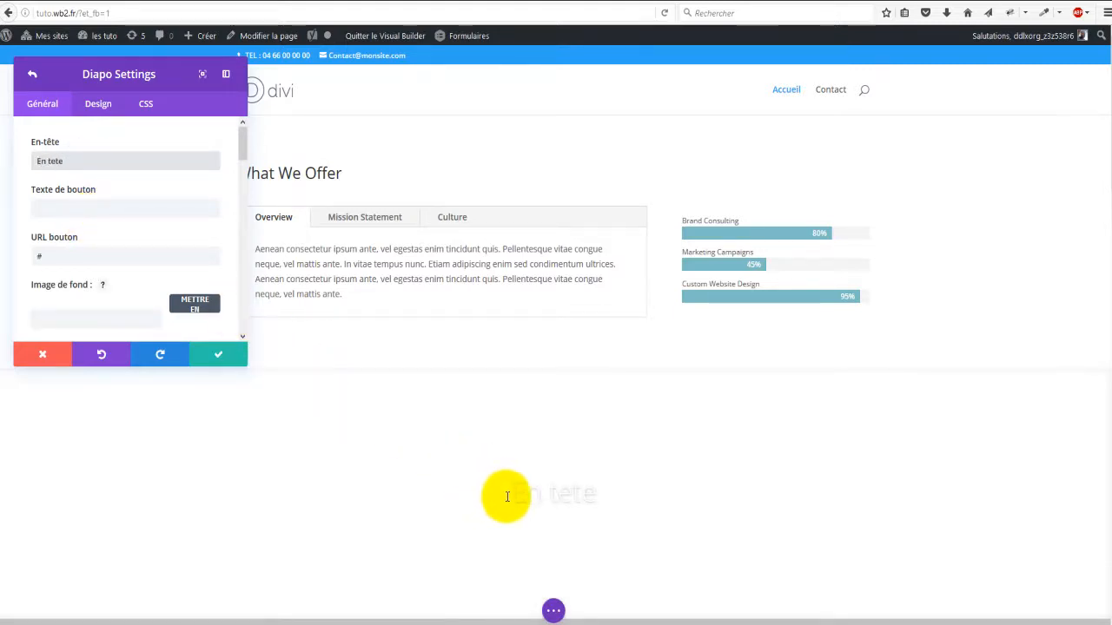
left_click_drag(509, 493, 596, 495)
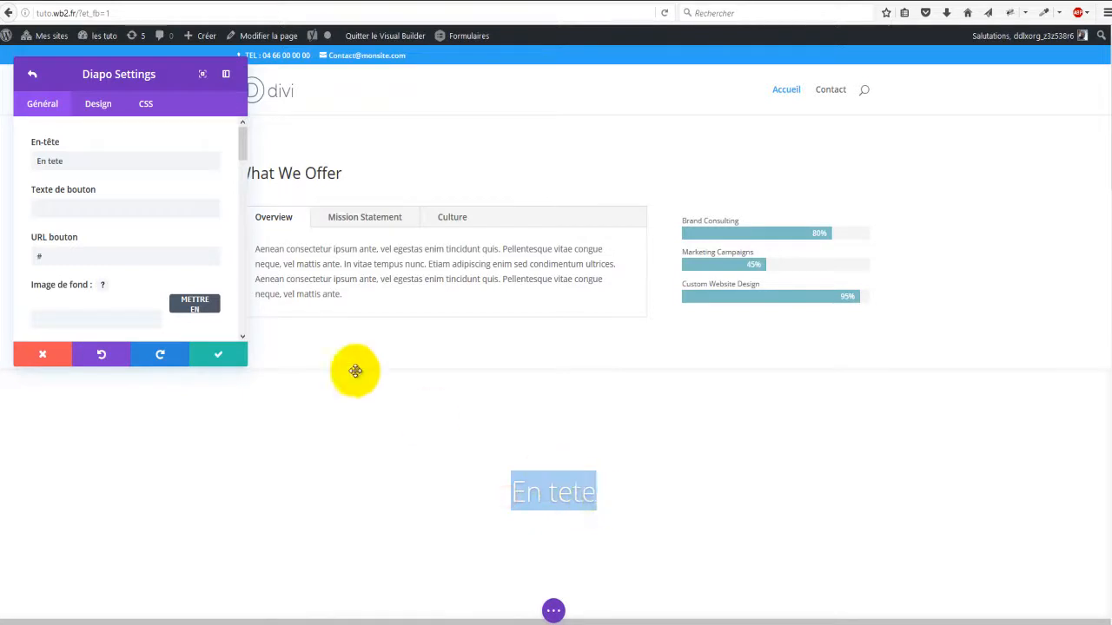
Step: Set the slide's button text to 'En savoir' with button URL '#'
left_click(108, 211)
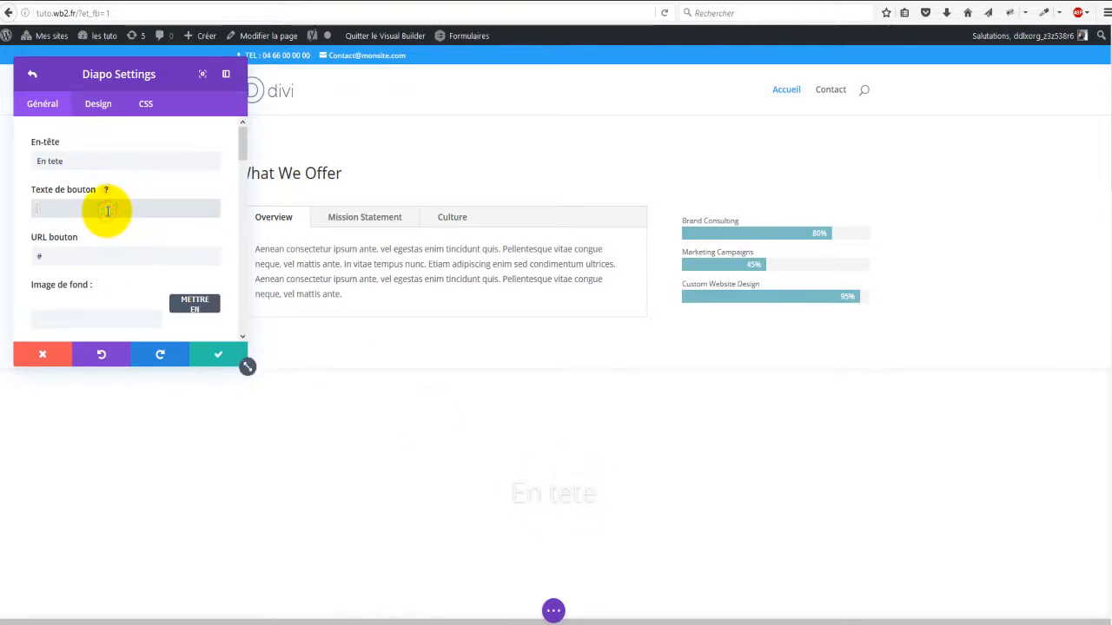
type("En savo")
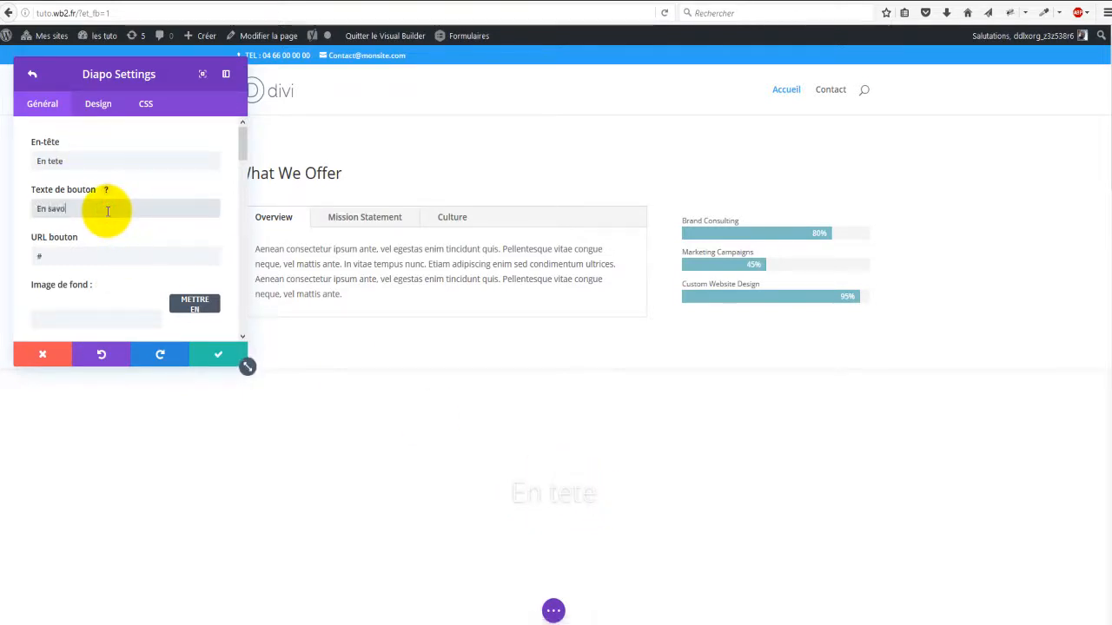
type("ir")
left_click(128, 256)
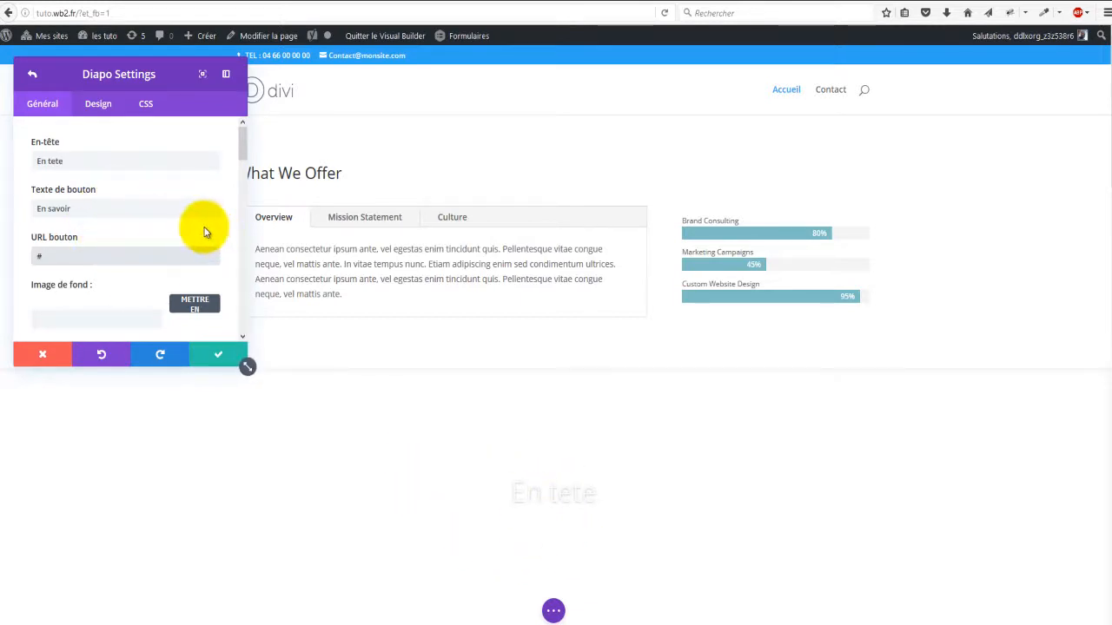
scroll(205, 231, "down", 2)
left_click_drag(509, 490, 449, 478)
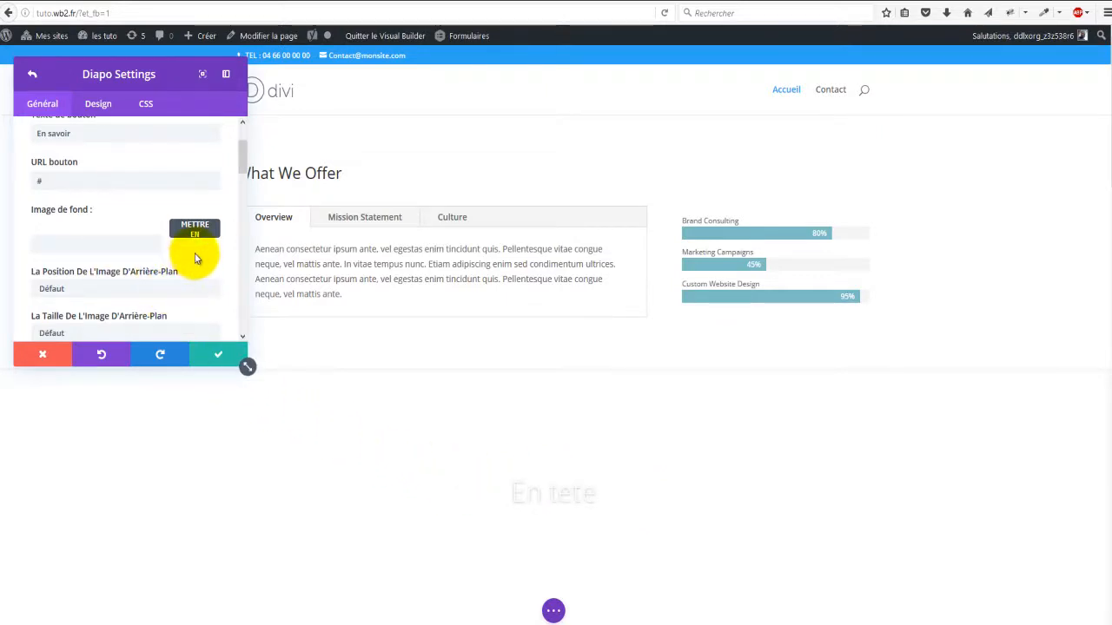
scroll(196, 255, "down", 2)
scroll(193, 252, "up", 2)
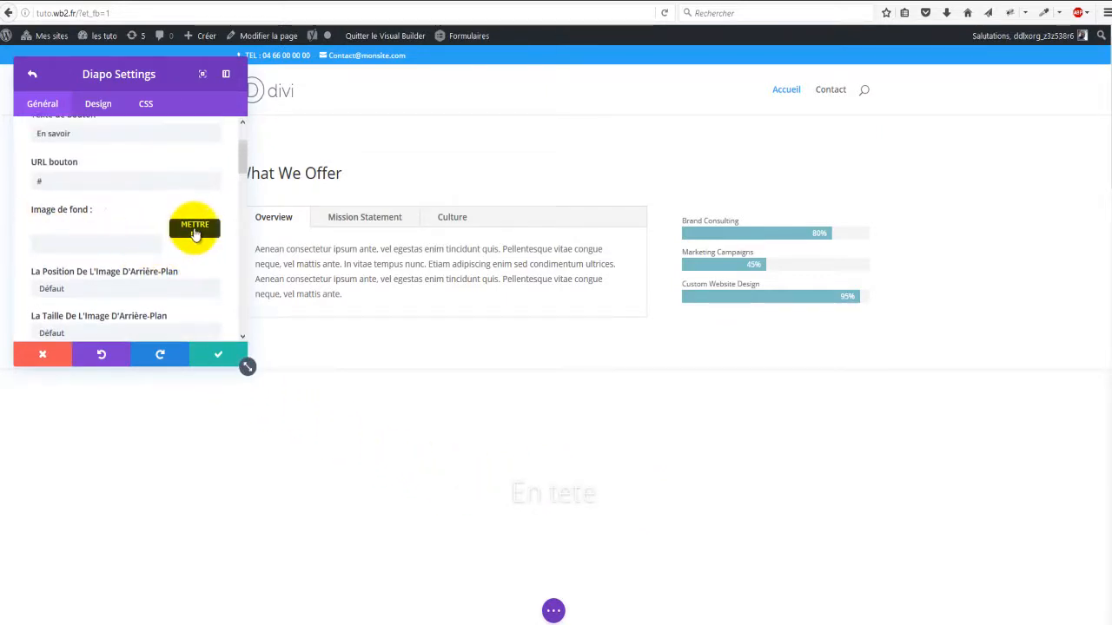
Step: Set the slide background image to the workbench photo 081-1.jpg, replacing the dark water photo first chosen
left_click(195, 229)
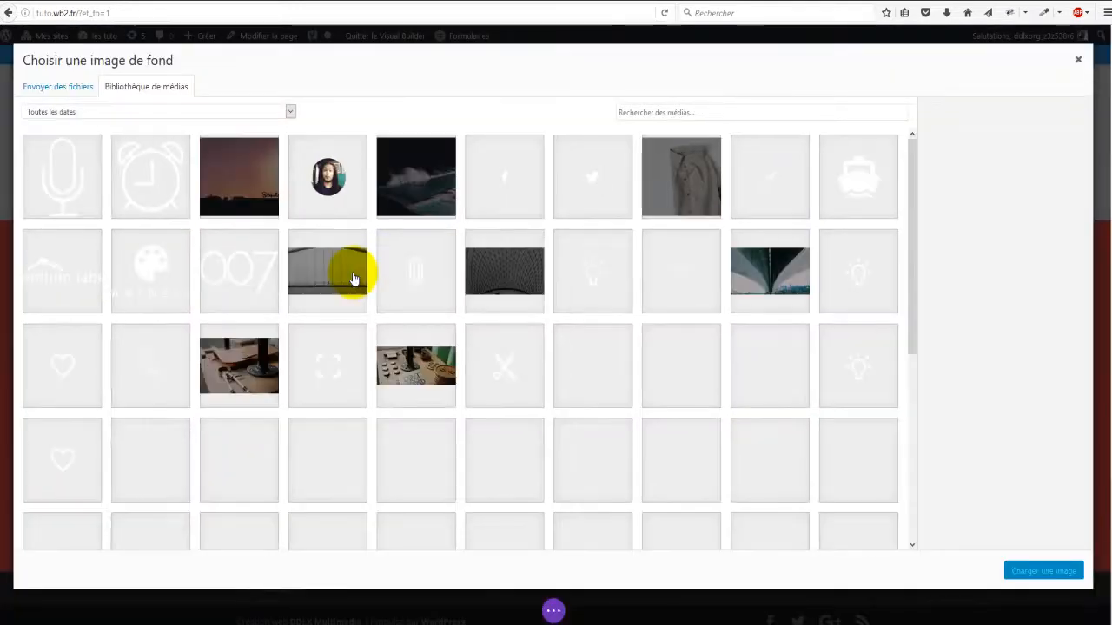
left_click(415, 178)
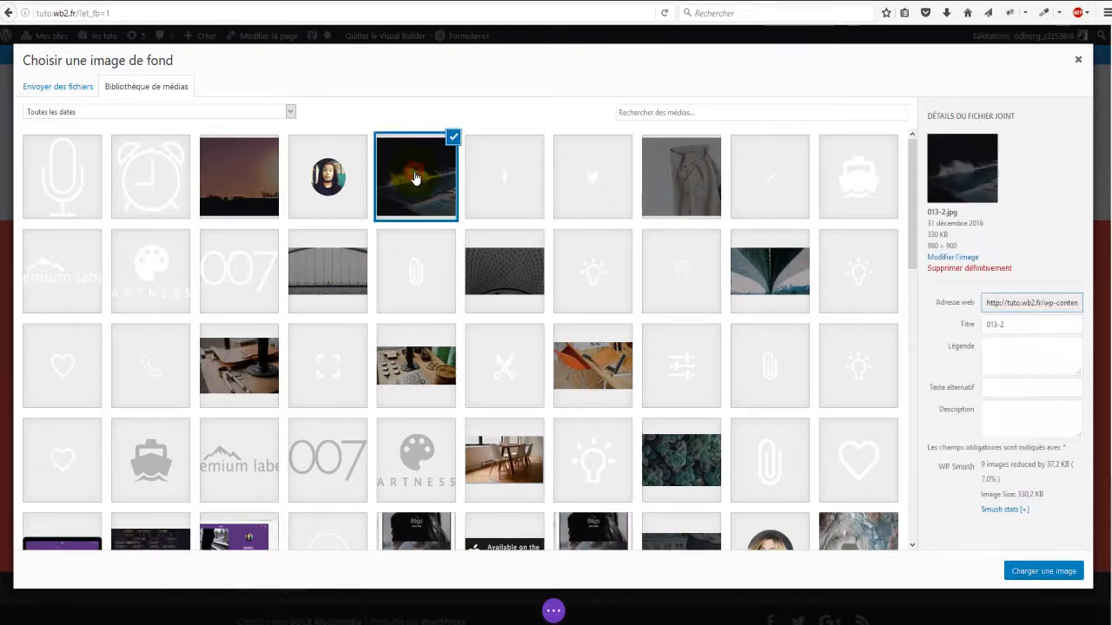
left_click(1045, 571)
scroll(416, 252, "down", 1)
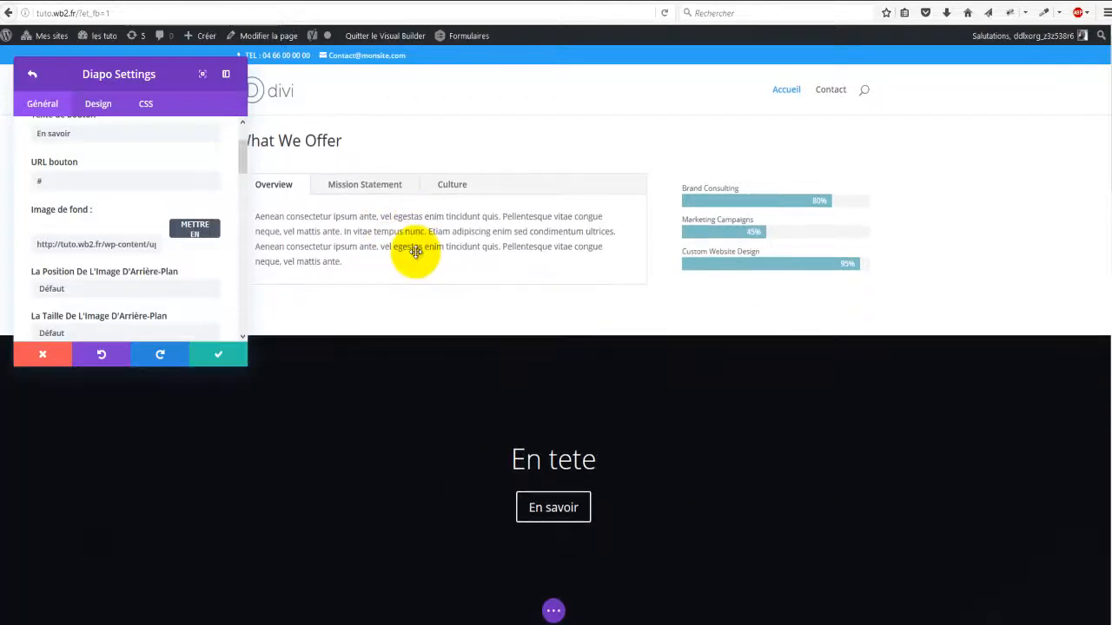
scroll(660, 261, "down", 3)
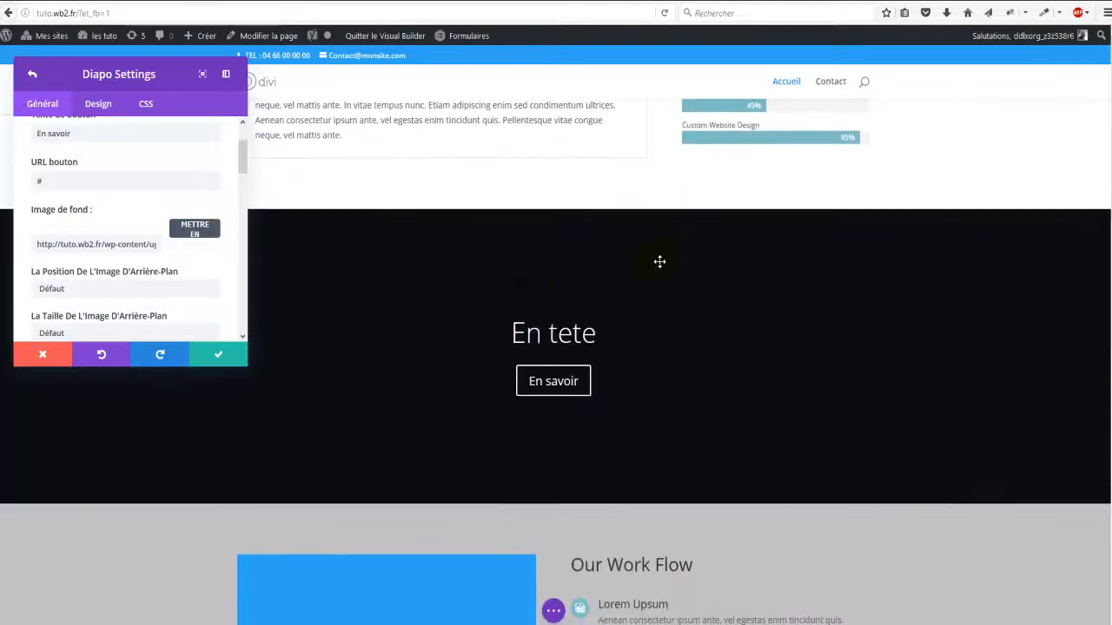
left_click(196, 231)
left_click(405, 361)
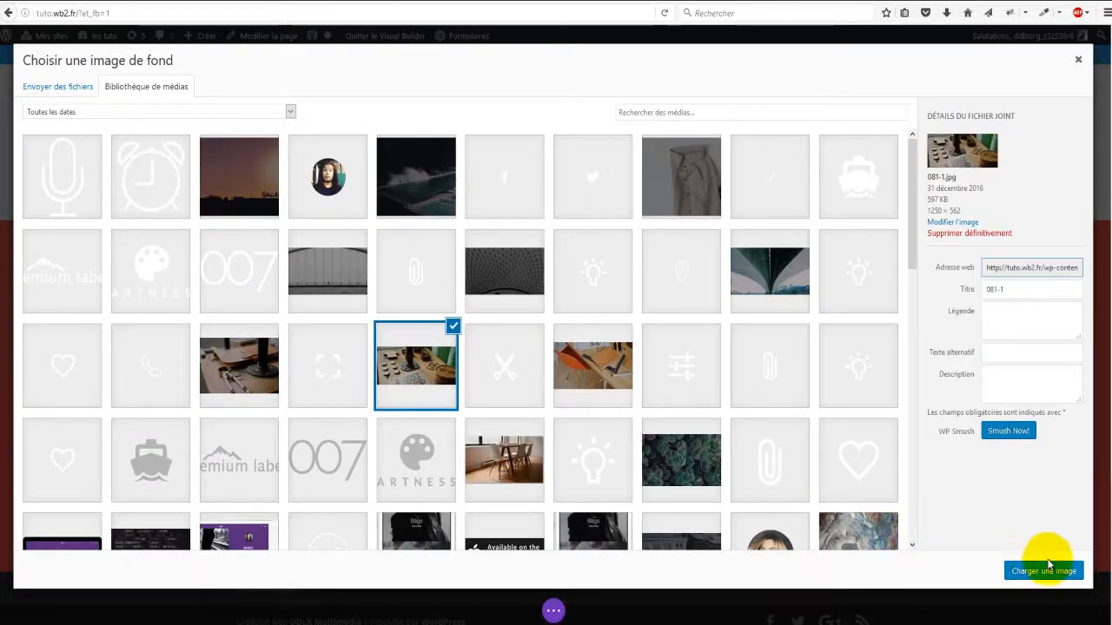
left_click(1035, 575)
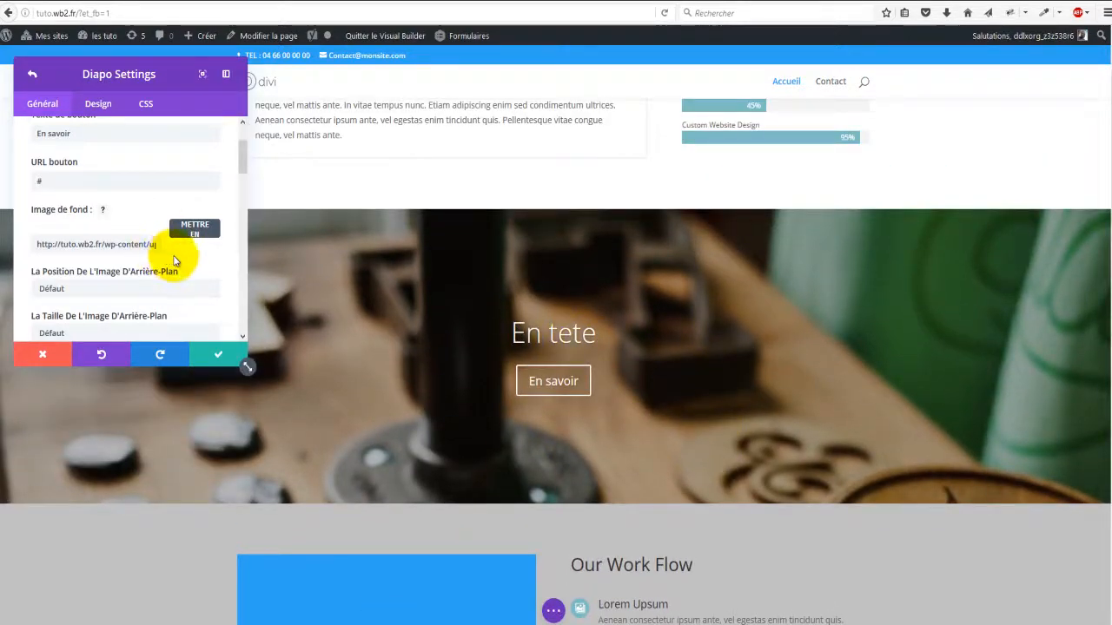
Step: Change the background image position from Défaut to En Haut À Droite
scroll(177, 259, "down", 2)
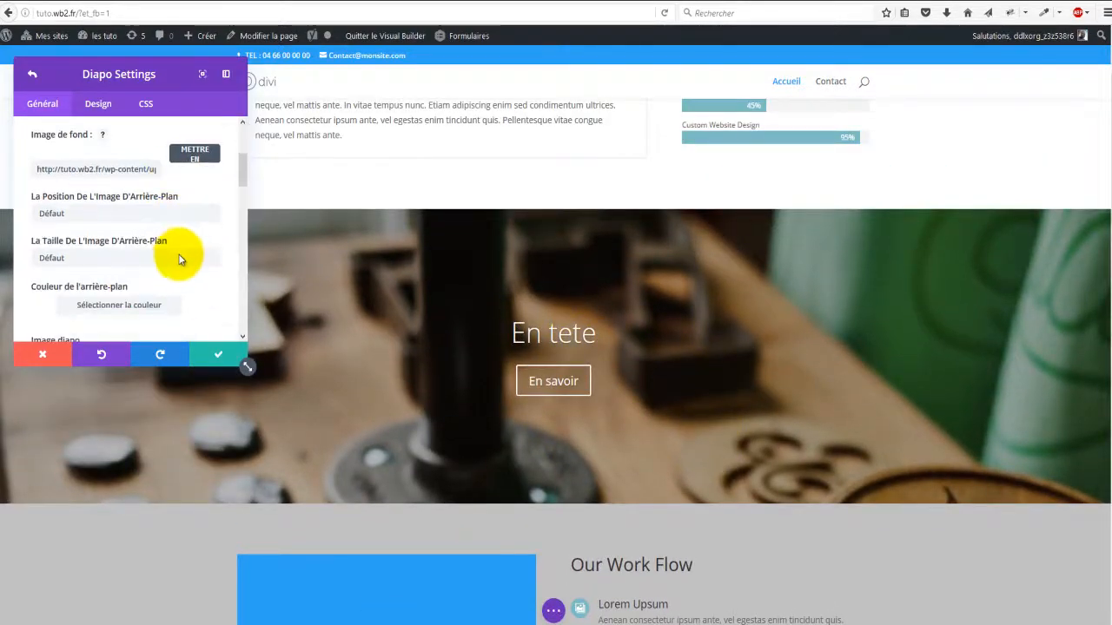
left_click(150, 215)
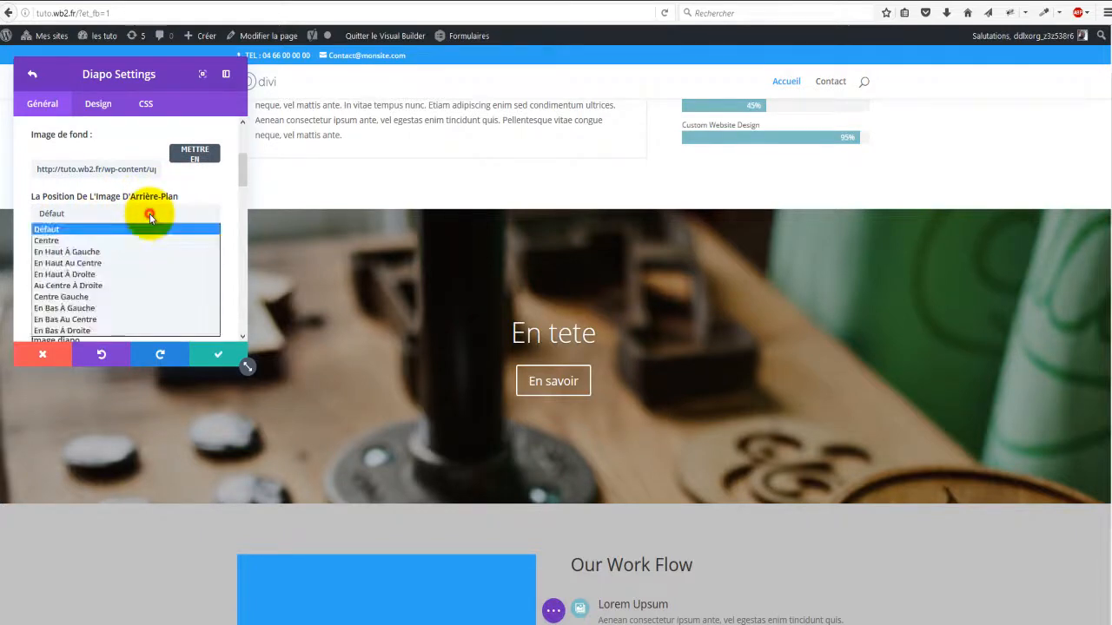
left_click(87, 276)
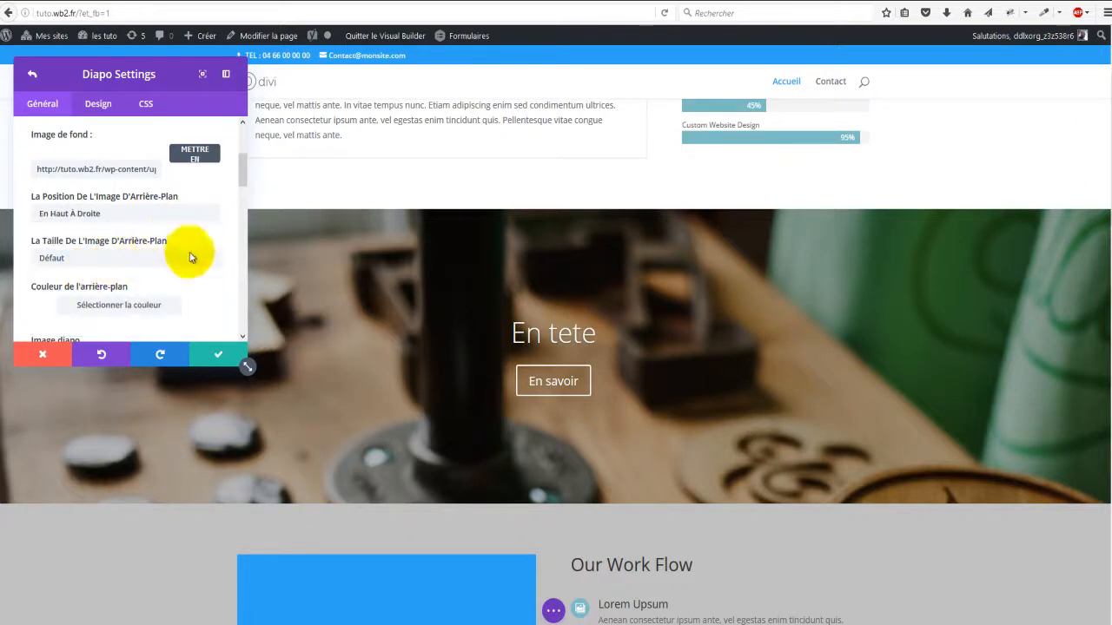
scroll(192, 287, "down", 2)
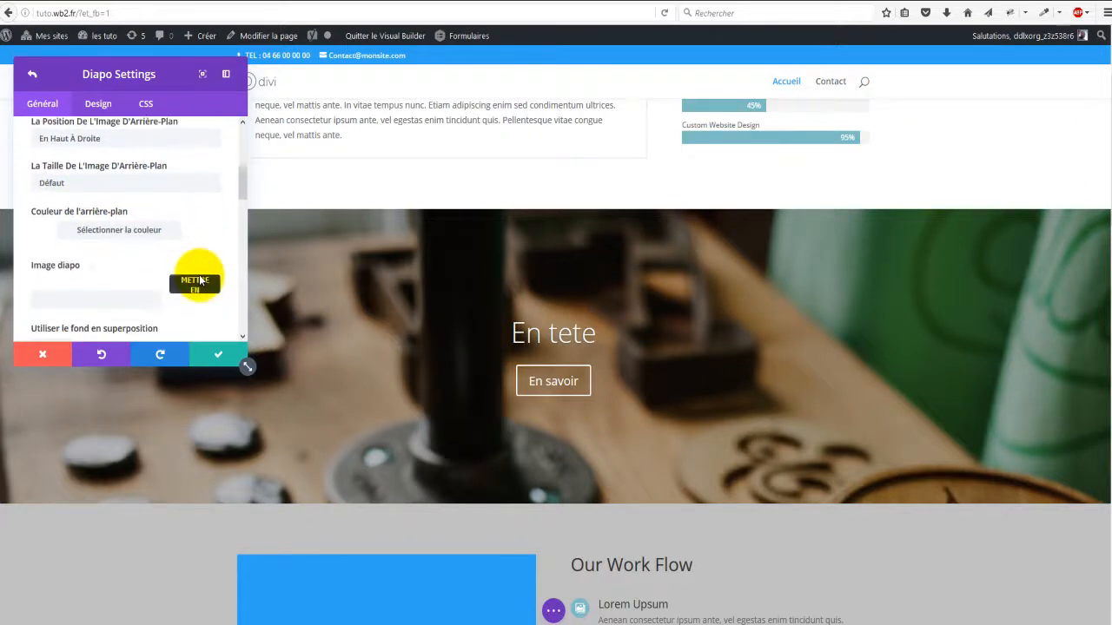
scroll(104, 273, "down", 5)
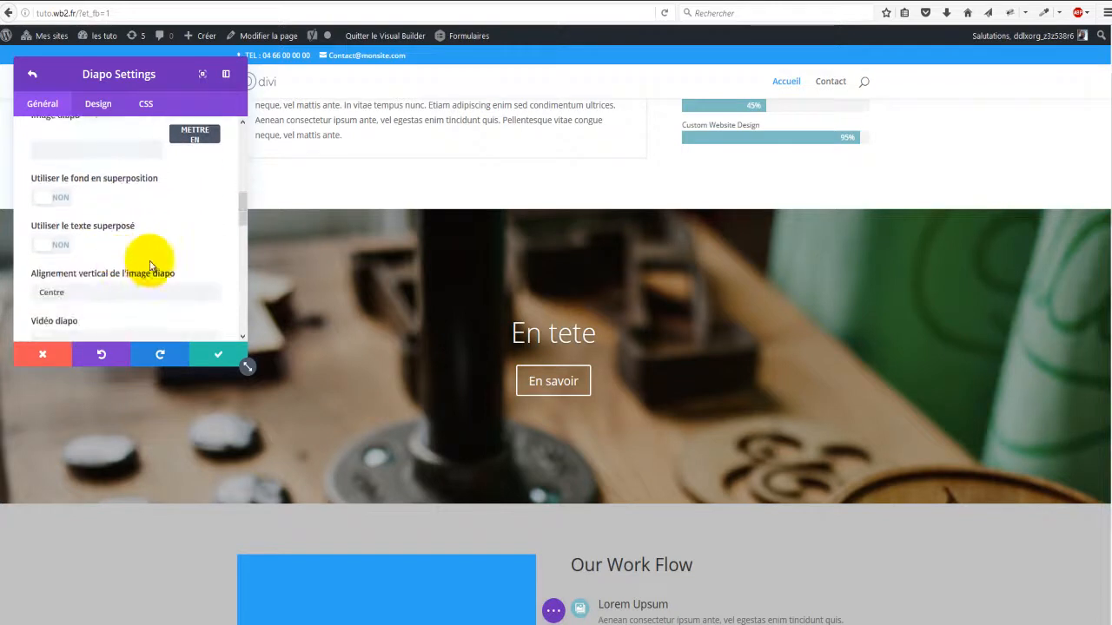
scroll(156, 243, "up", 3)
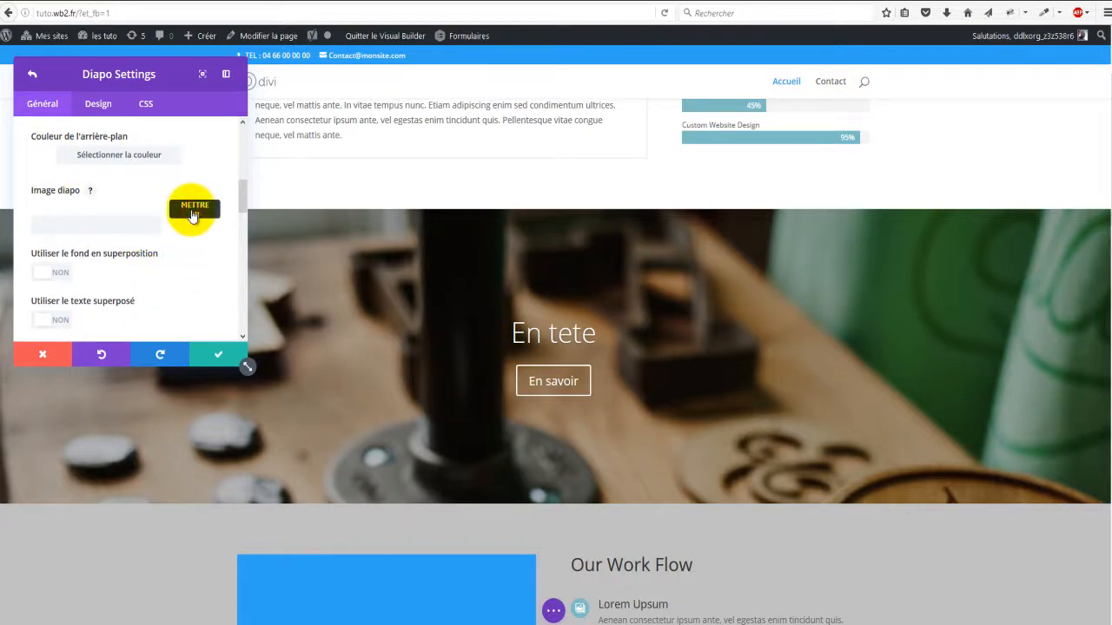
Step: Use 09.jpg, the compasses photo, as the slide image instead of the cherry blossom photo
left_click(193, 213)
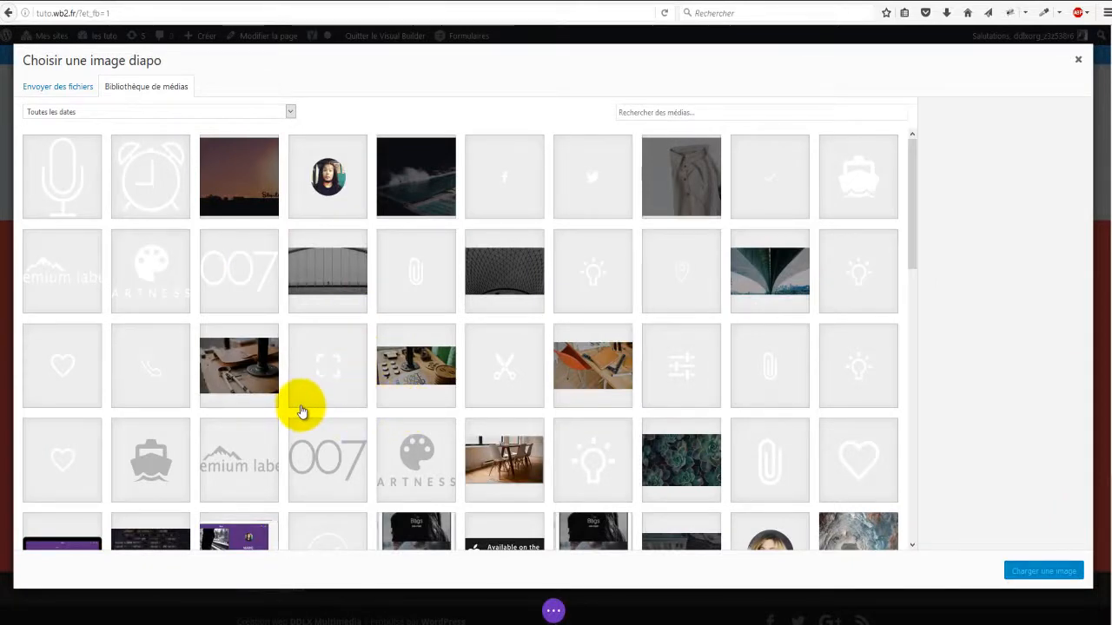
scroll(265, 421, "down", 3)
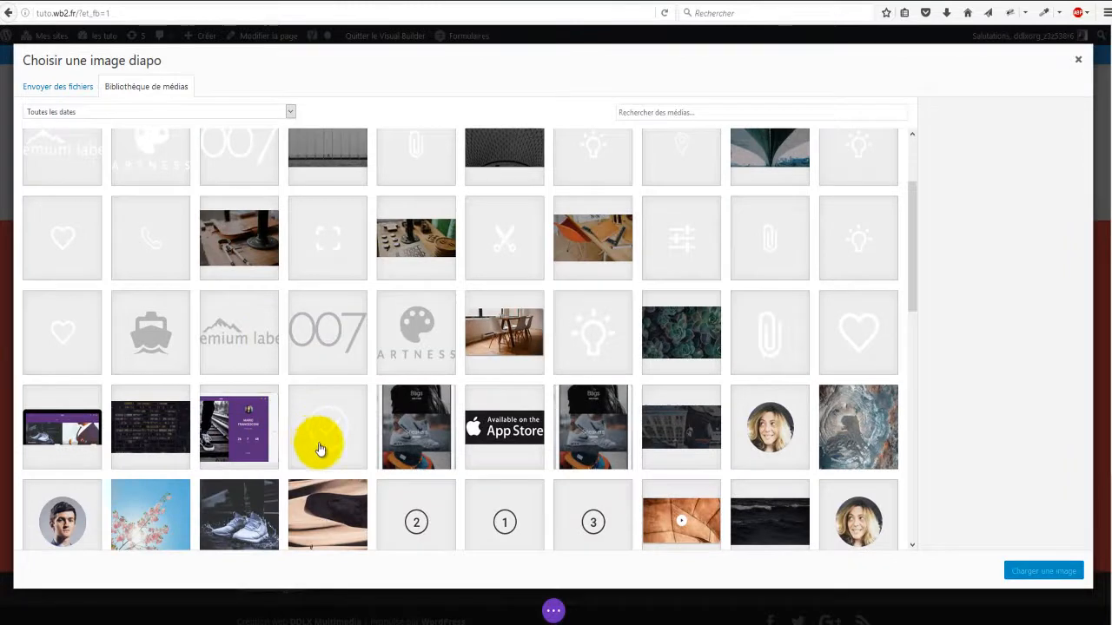
scroll(406, 508, "down", 2)
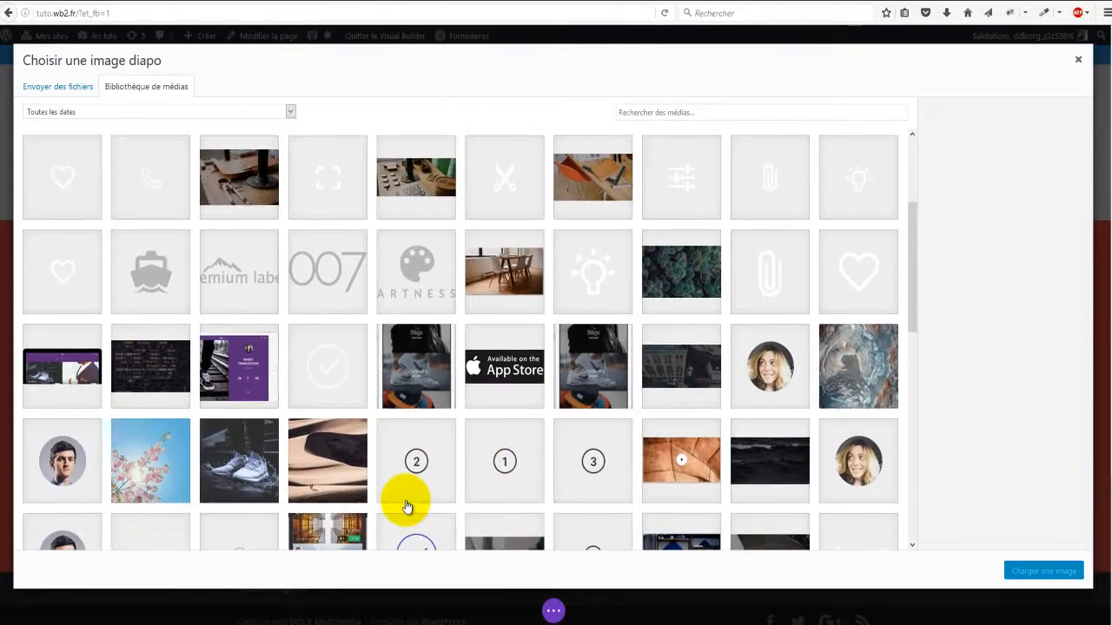
left_click(233, 461)
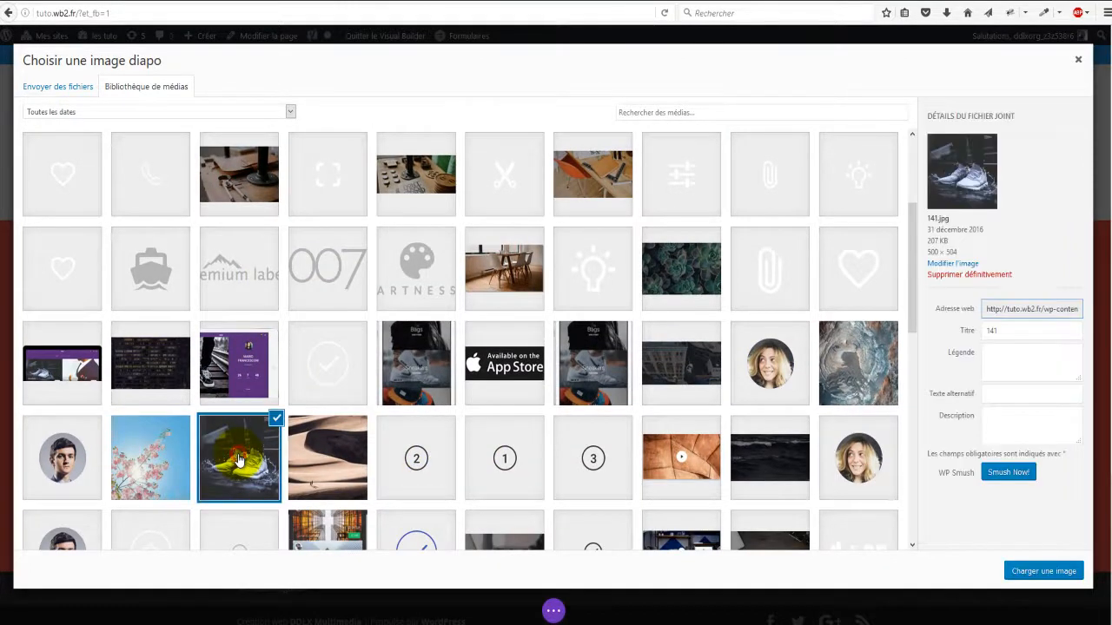
left_click(171, 453)
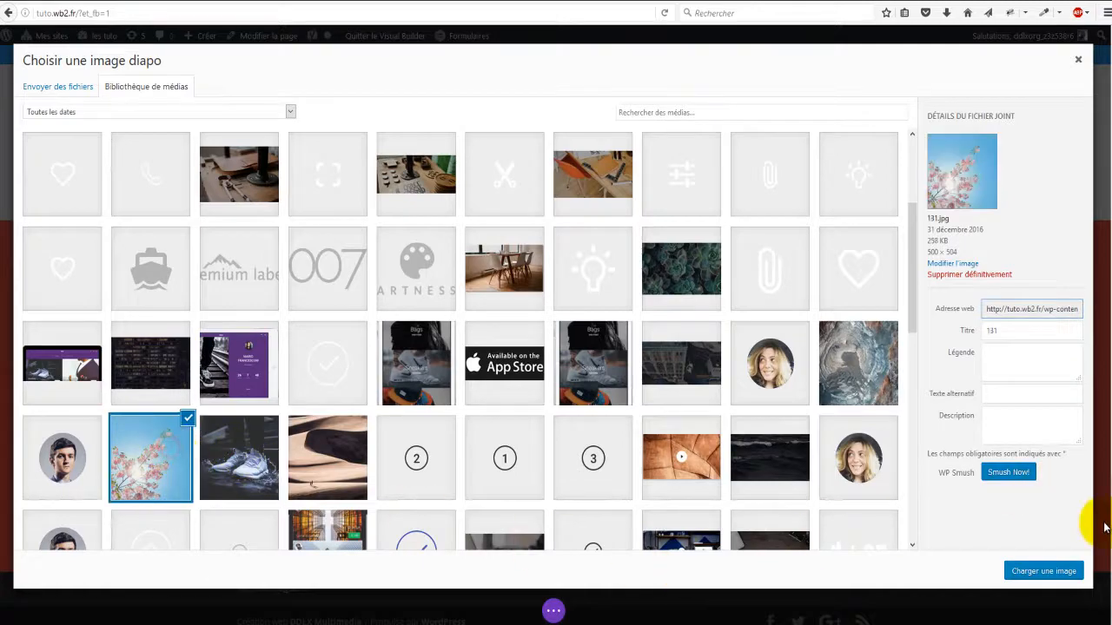
left_click(1036, 569)
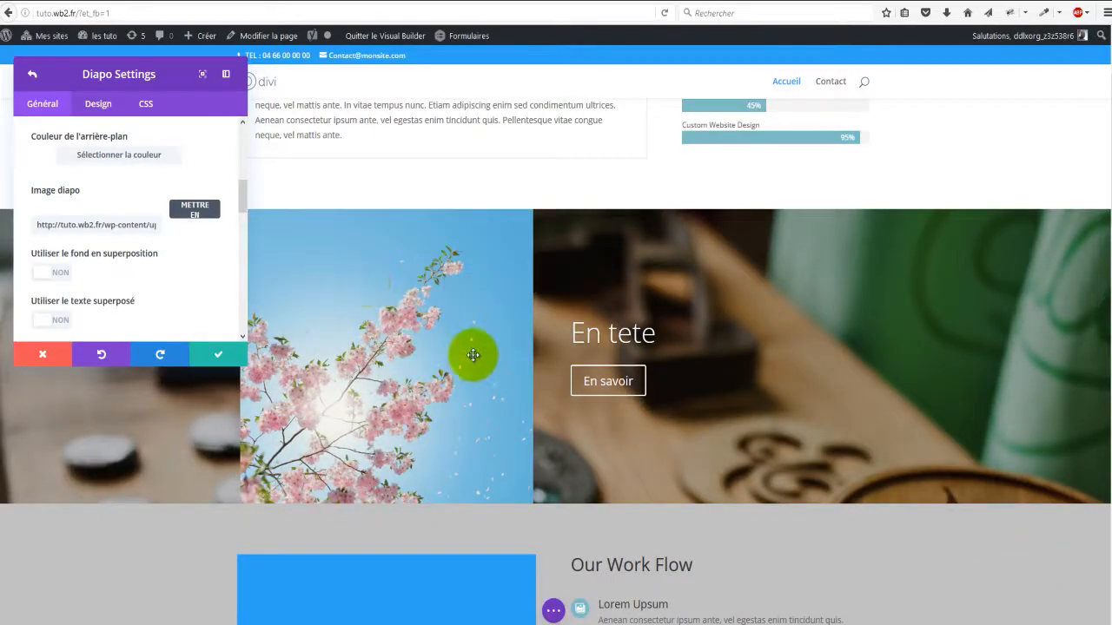
left_click(192, 209)
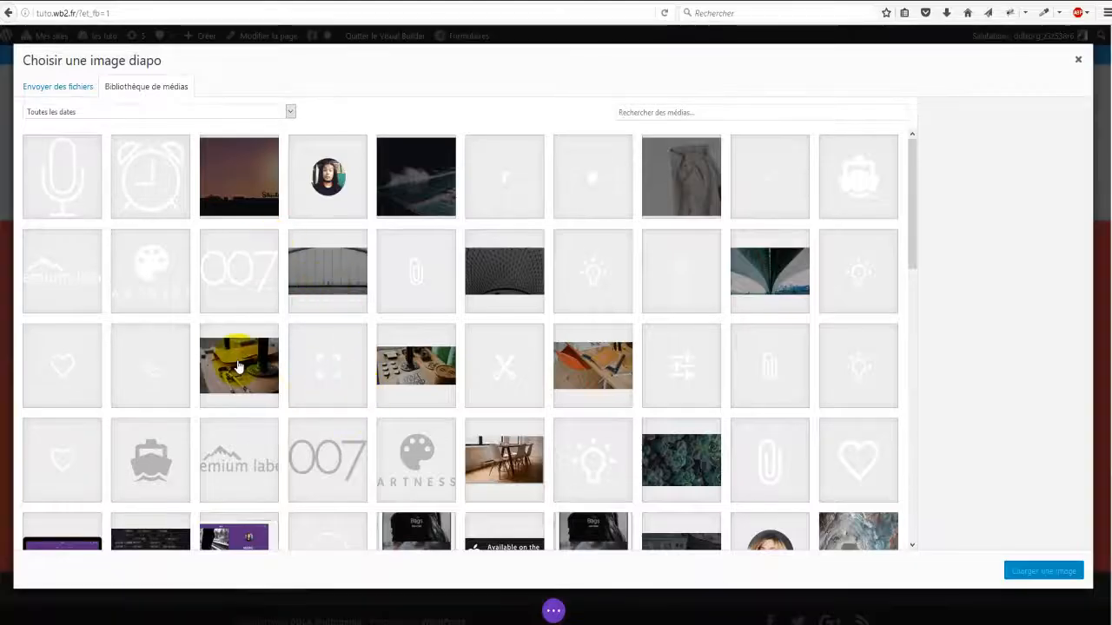
left_click(238, 364)
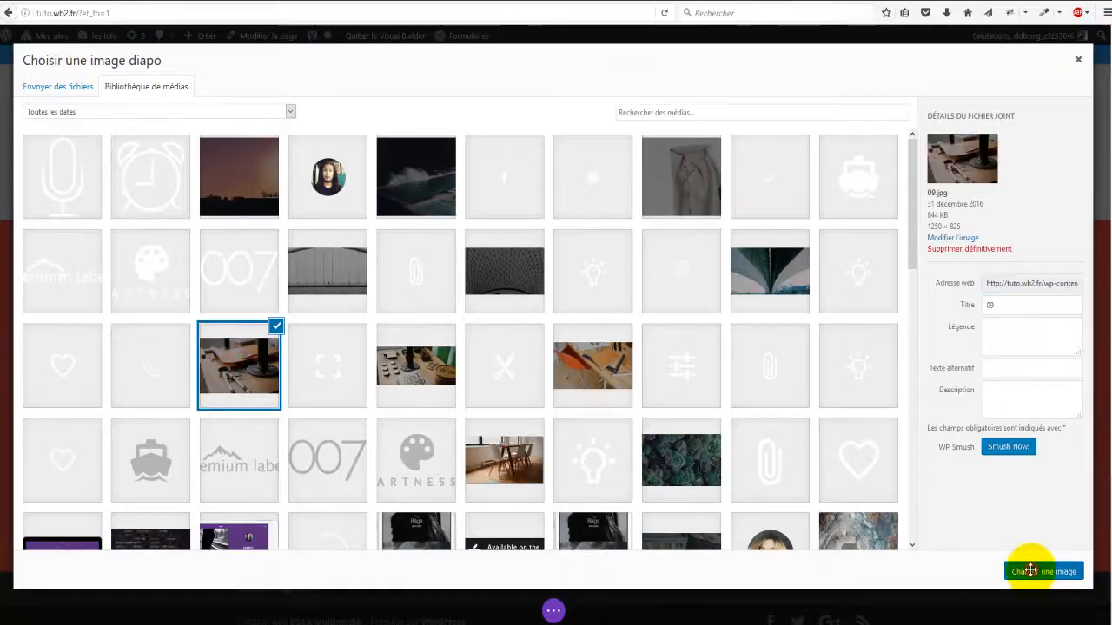
left_click(1028, 569)
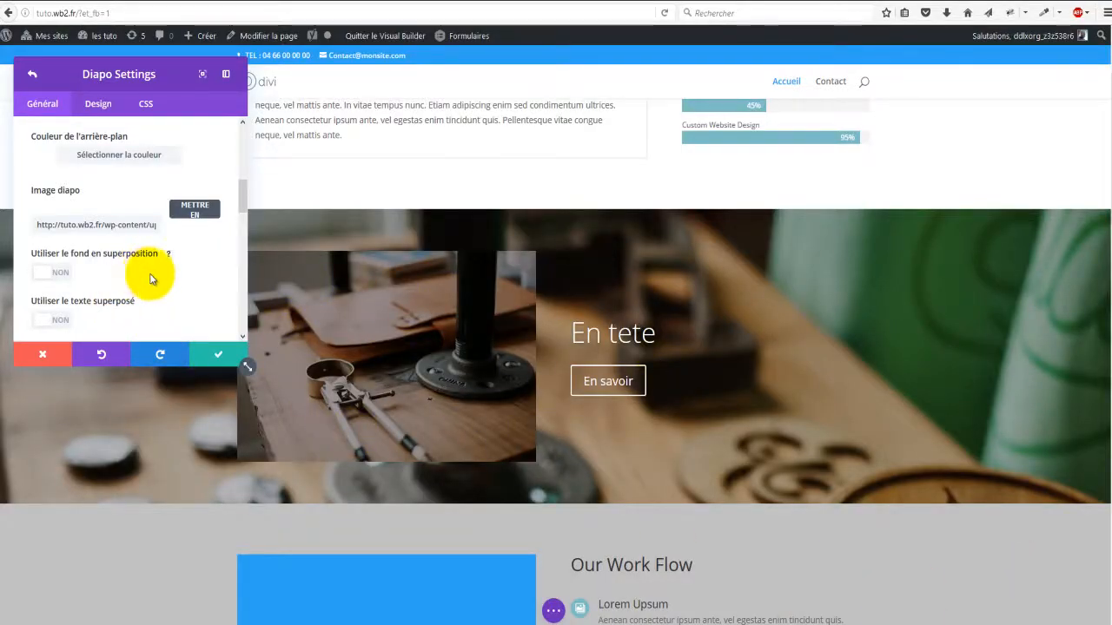
Step: Enable the background overlay in translucent black, ending at rgba(0,0,0,0.39)
scroll(152, 278, "down", 1)
scroll(150, 278, "up", 1)
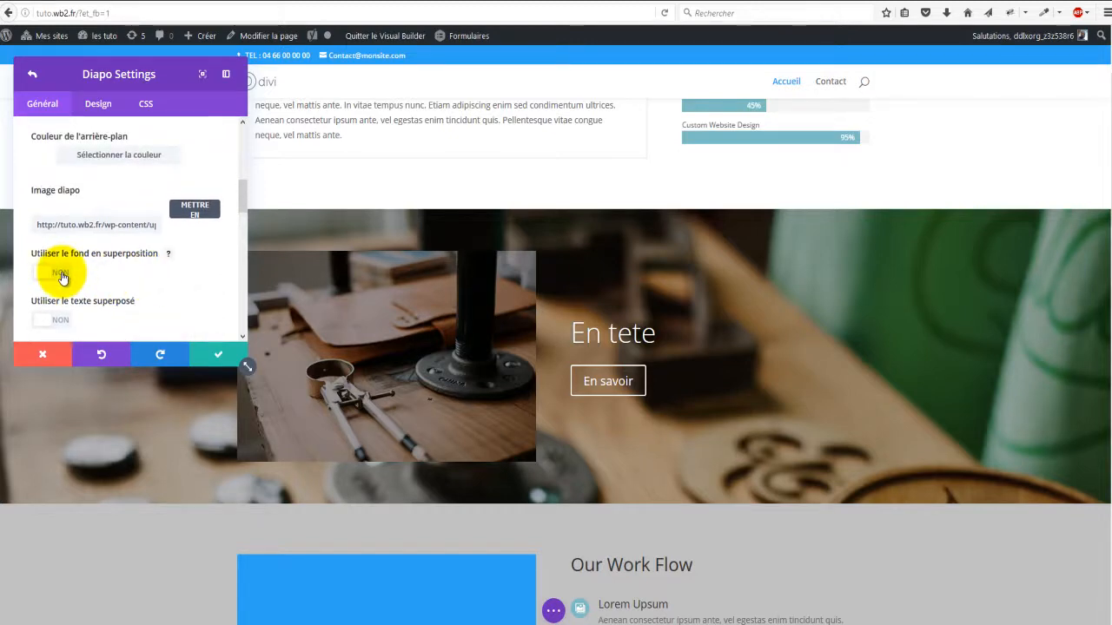
left_click(62, 276)
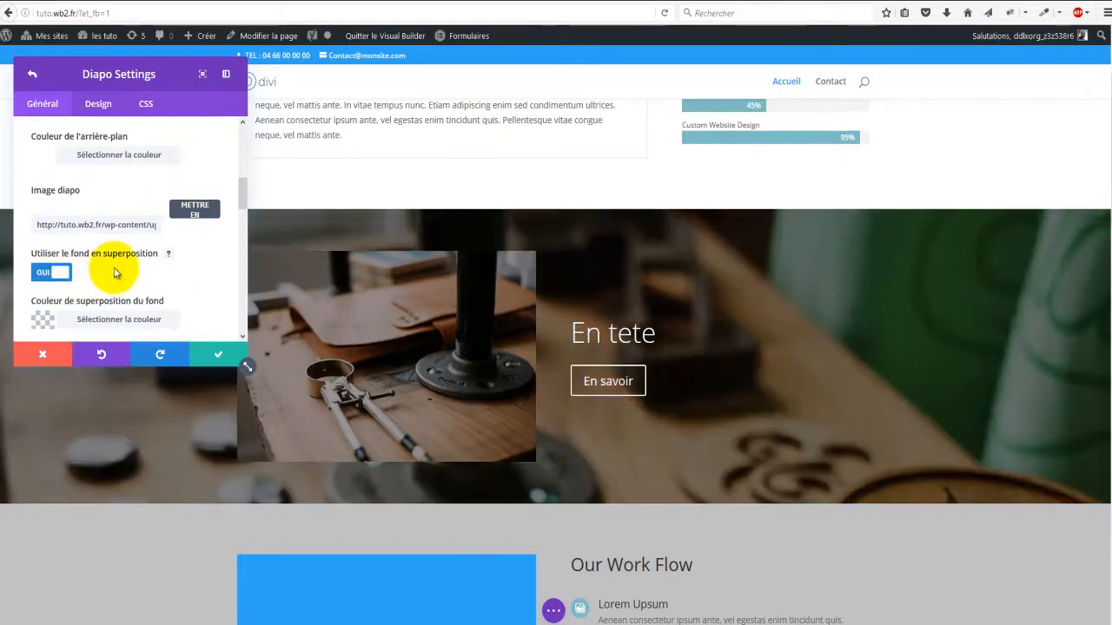
scroll(94, 278, "down", 2)
left_click(40, 168)
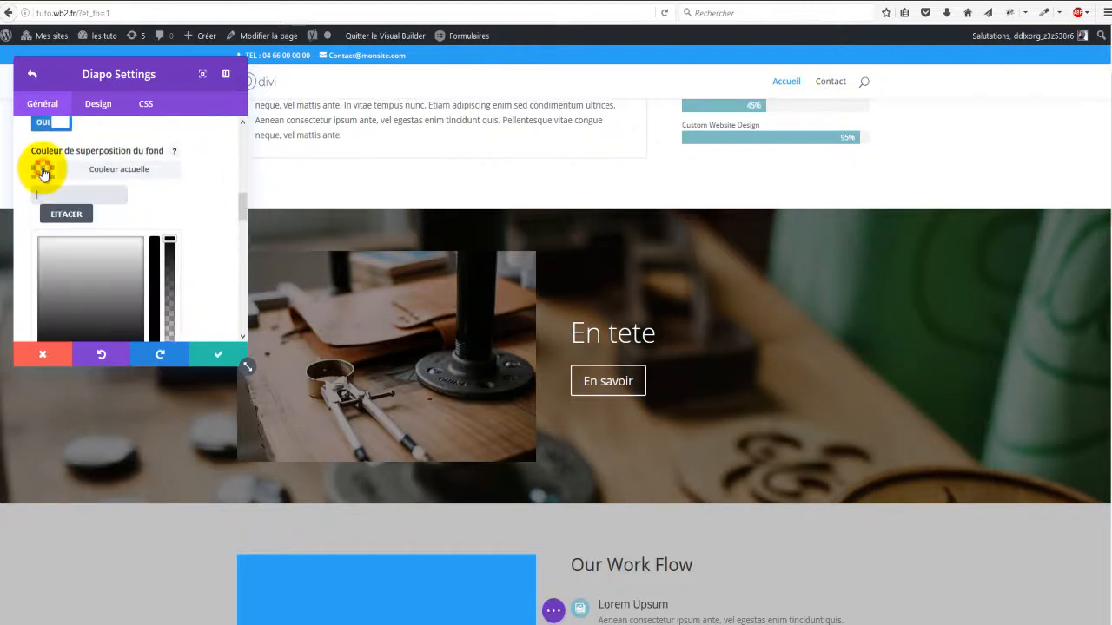
left_click(171, 237)
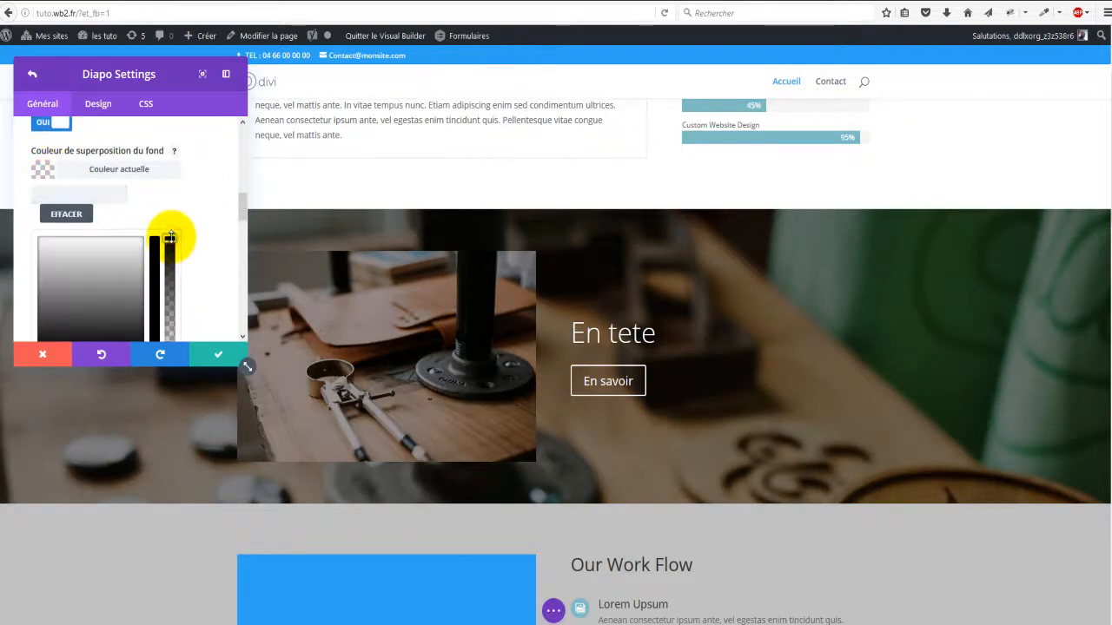
left_click_drag(171, 246, 169, 282)
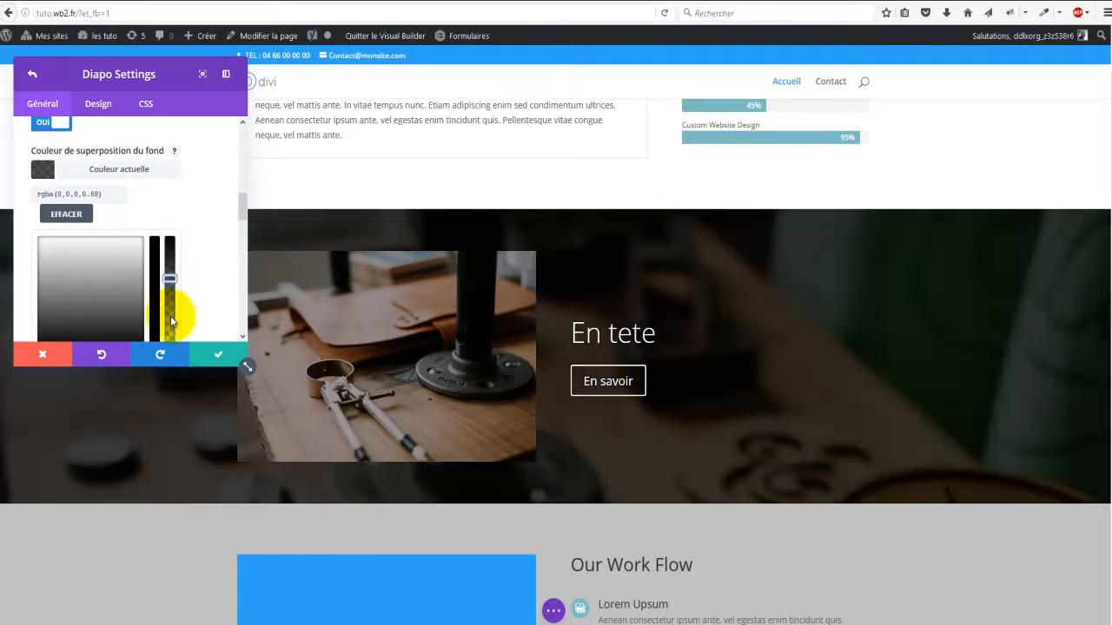
left_click(169, 317)
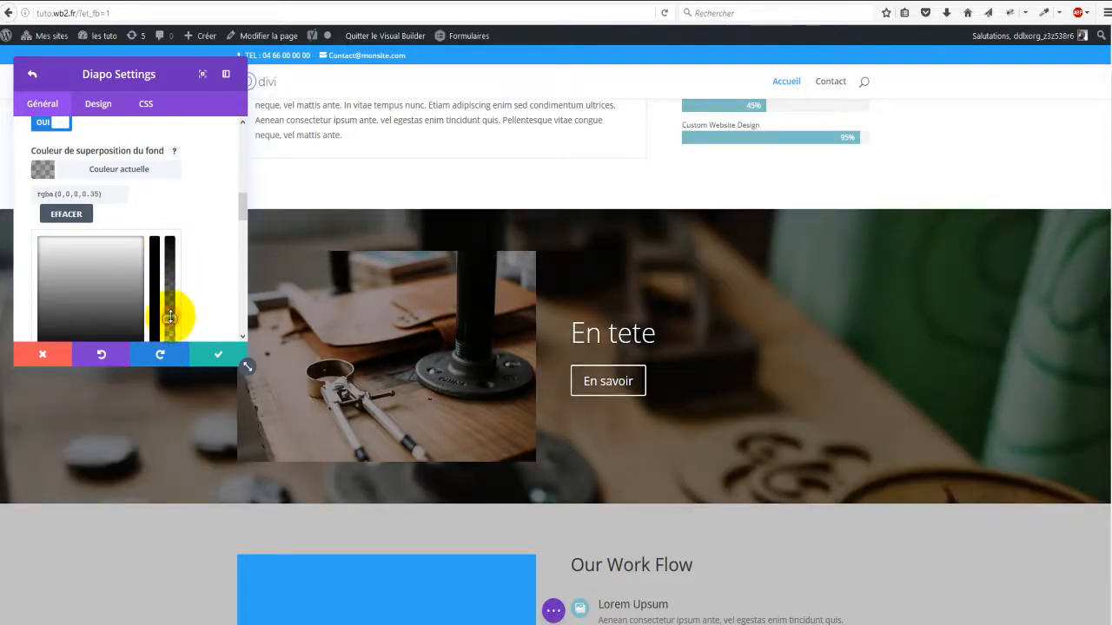
left_click(171, 300)
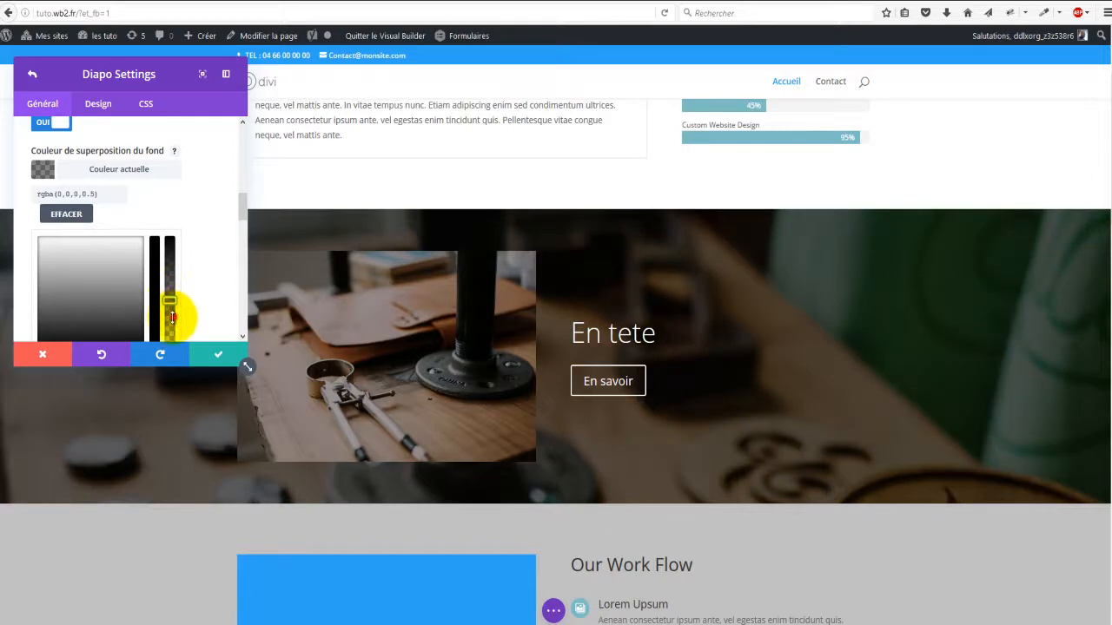
mouse_move(243, 212)
left_mouse_down()
mouse_move(246, 232)
mouse_move(245, 205)
mouse_move(256, 227)
left_mouse_up()
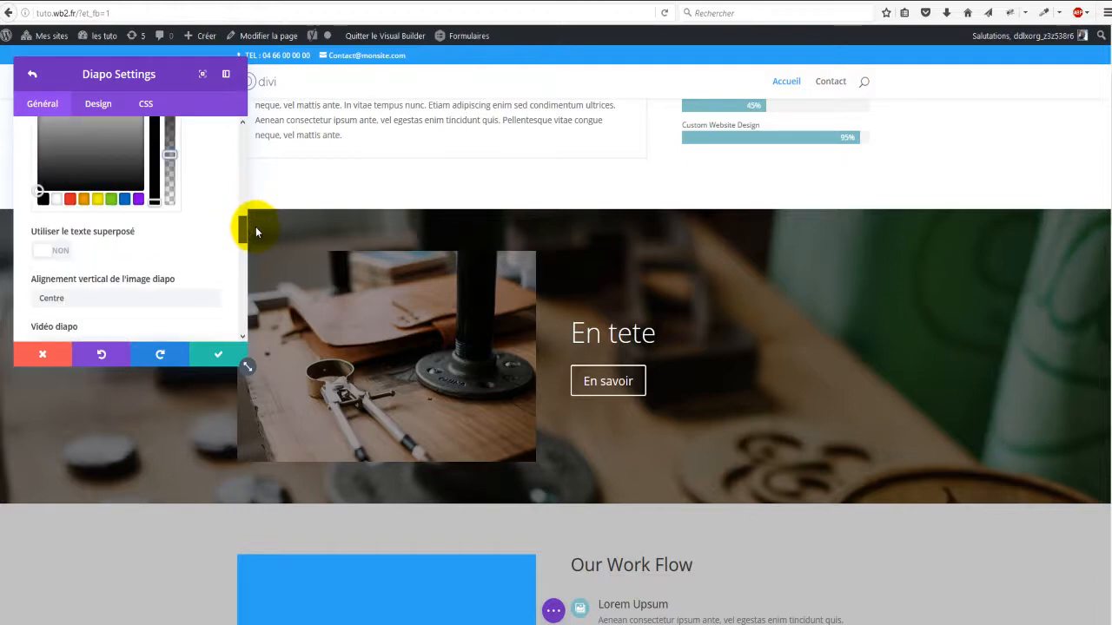
Step: Enable the text overlay and colour it translucent light grey, rgba(244,244,244,0.31)
left_click(59, 253)
scroll(69, 247, "down", 3)
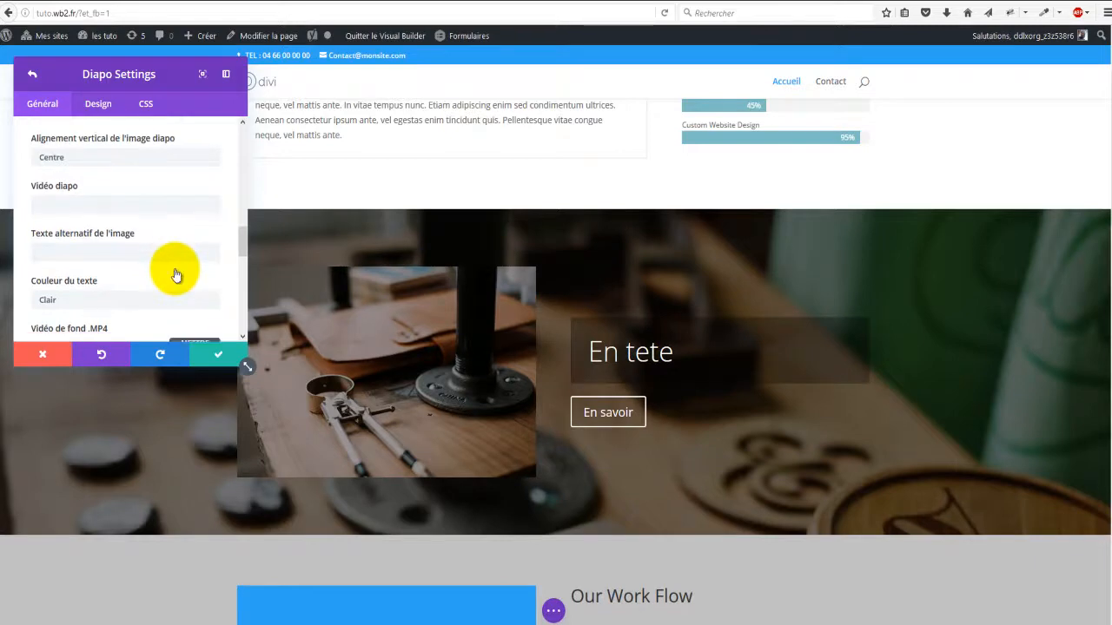
scroll(176, 273, "down", 3)
scroll(176, 273, "up", 2)
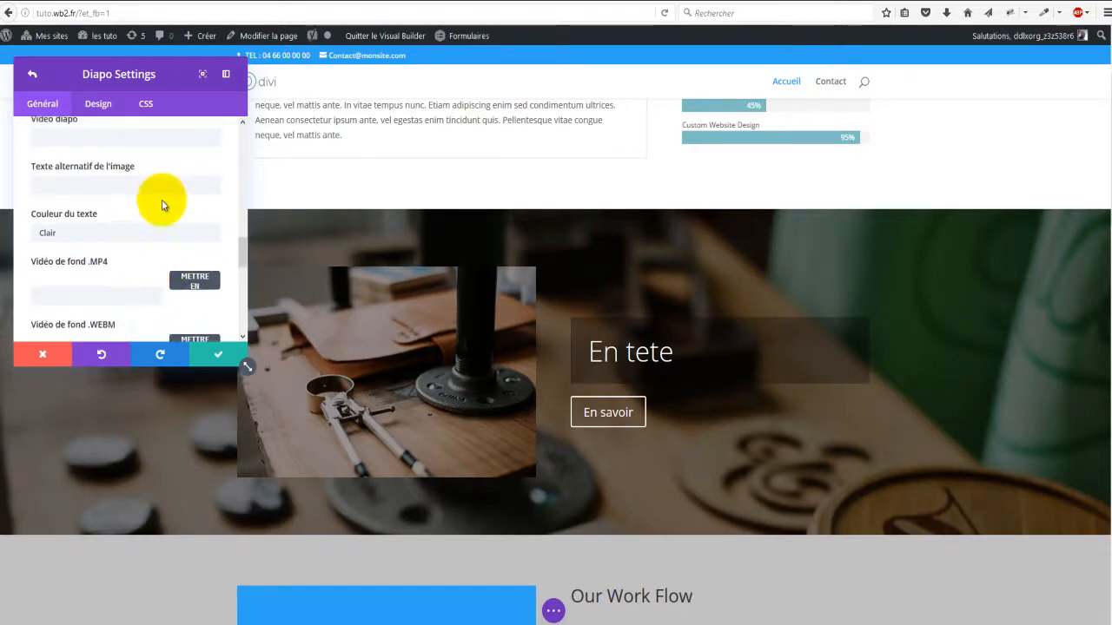
scroll(154, 228, "down", 1)
scroll(154, 228, "down", 2)
scroll(149, 229, "up", 5)
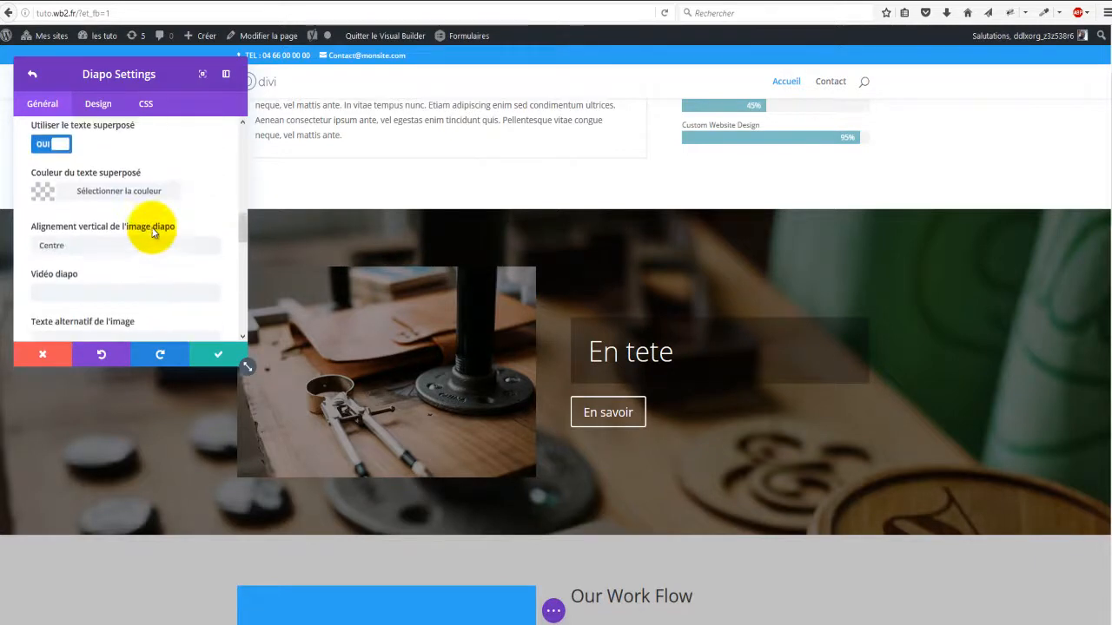
left_click(43, 261)
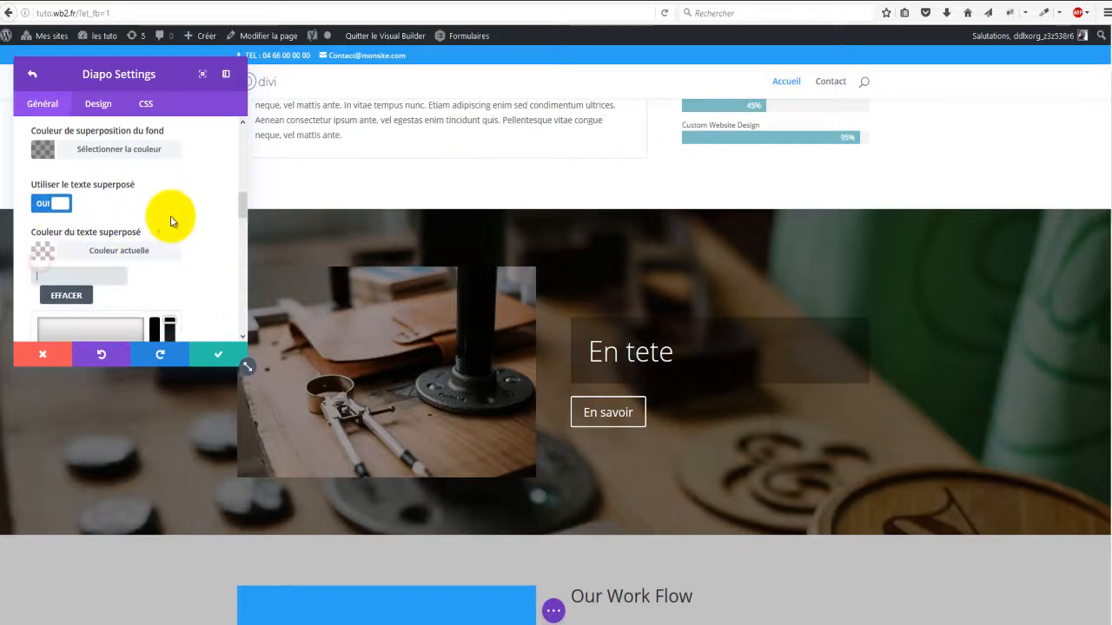
scroll(130, 221, "down", 3)
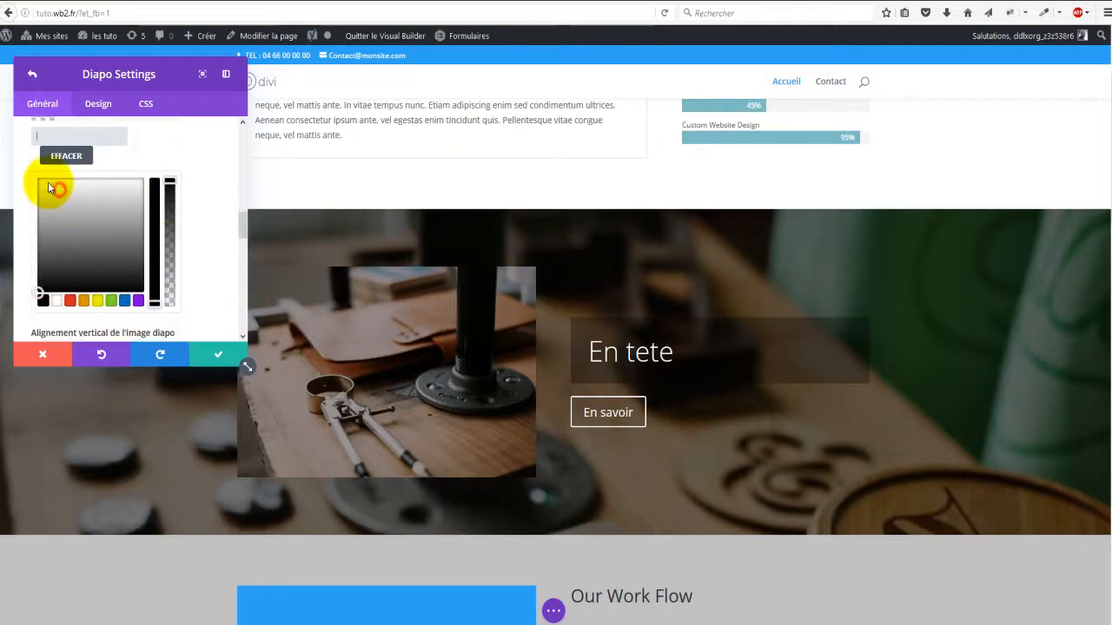
left_click_drag(49, 187, 43, 182)
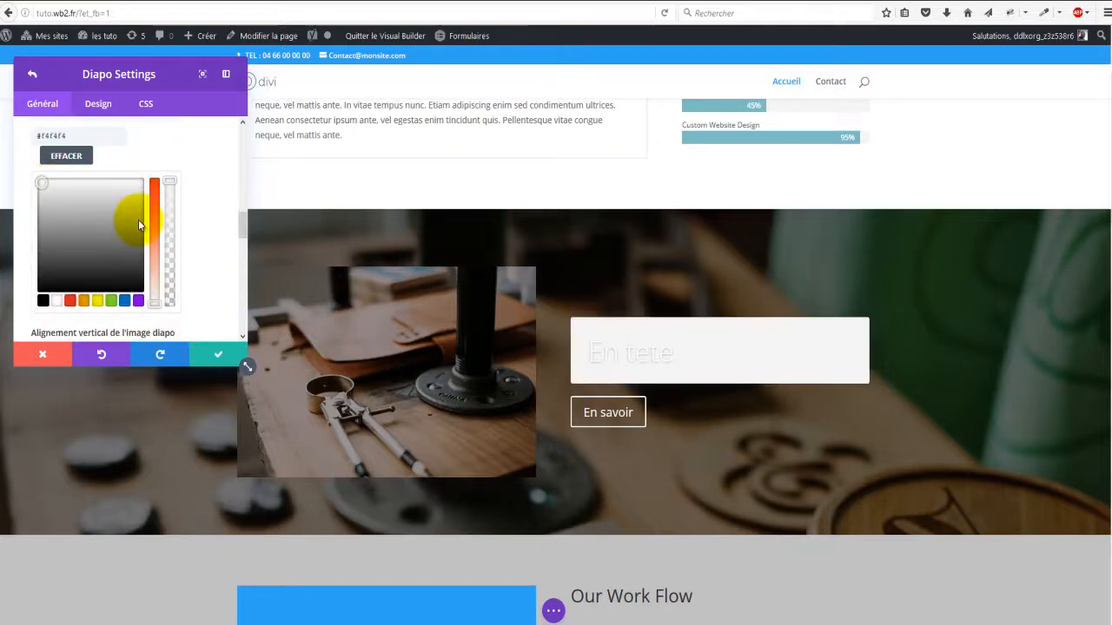
left_click_drag(169, 182, 170, 256)
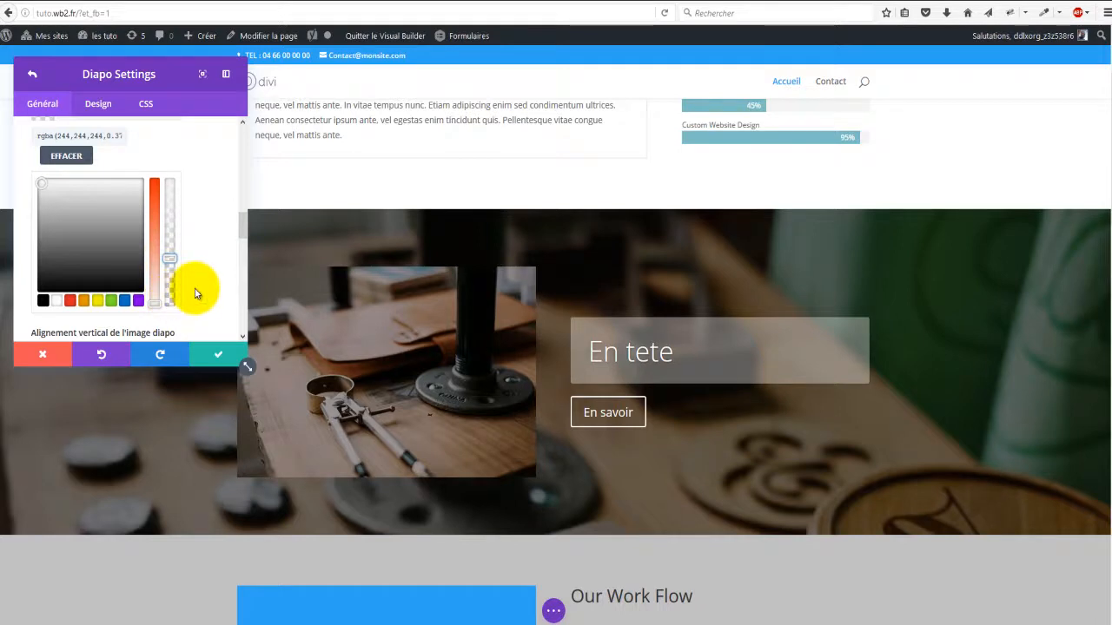
scroll(185, 293, "down", 2)
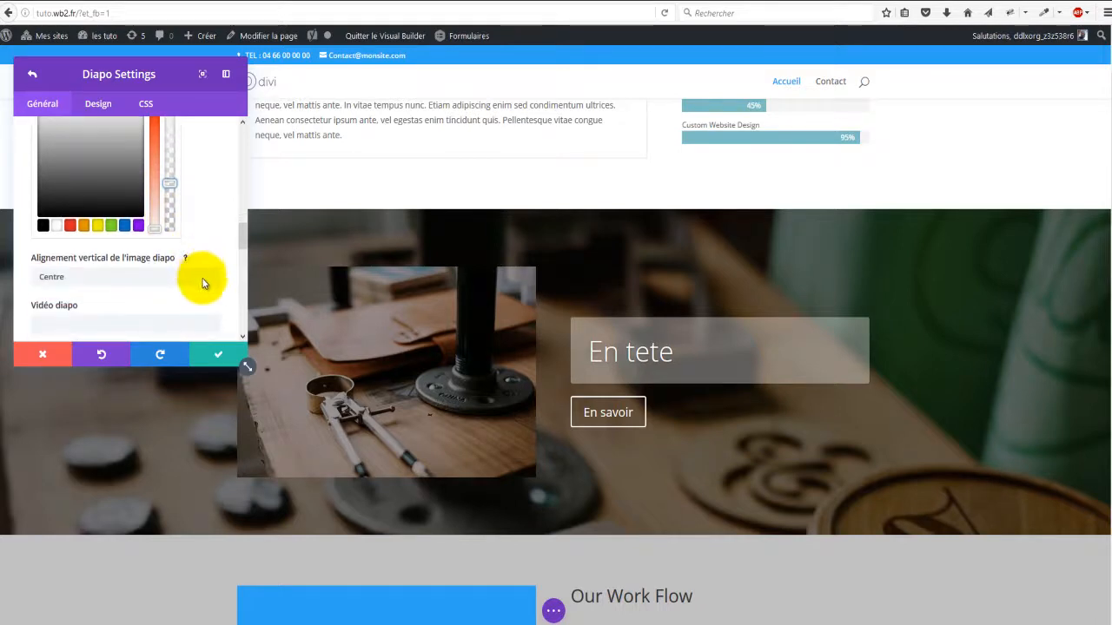
scroll(203, 284, "down", 10)
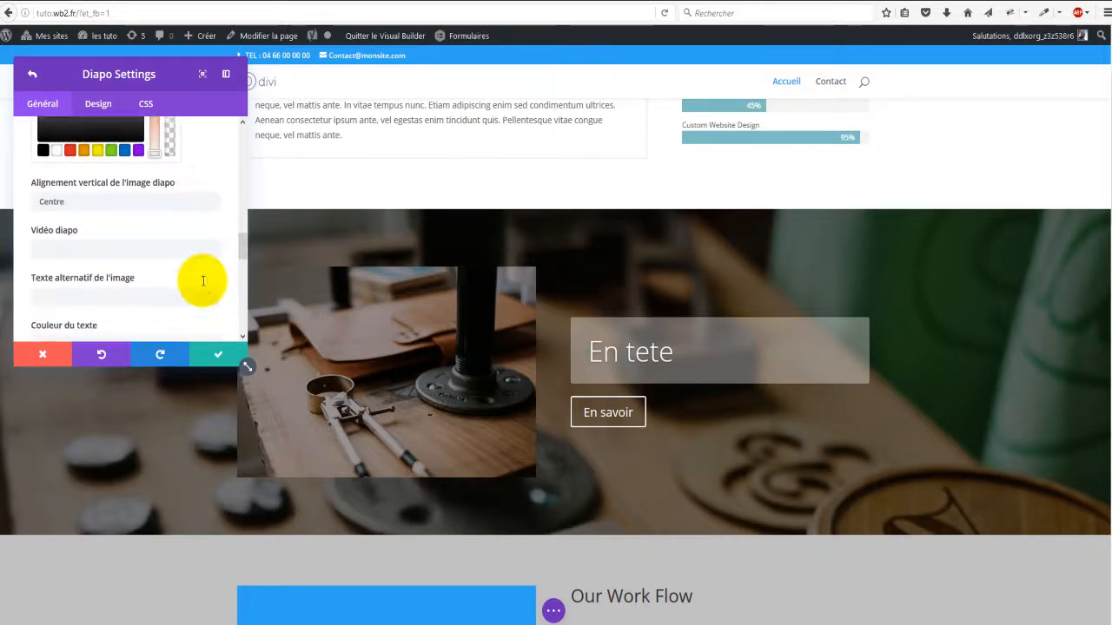
scroll(202, 284, "down", 4)
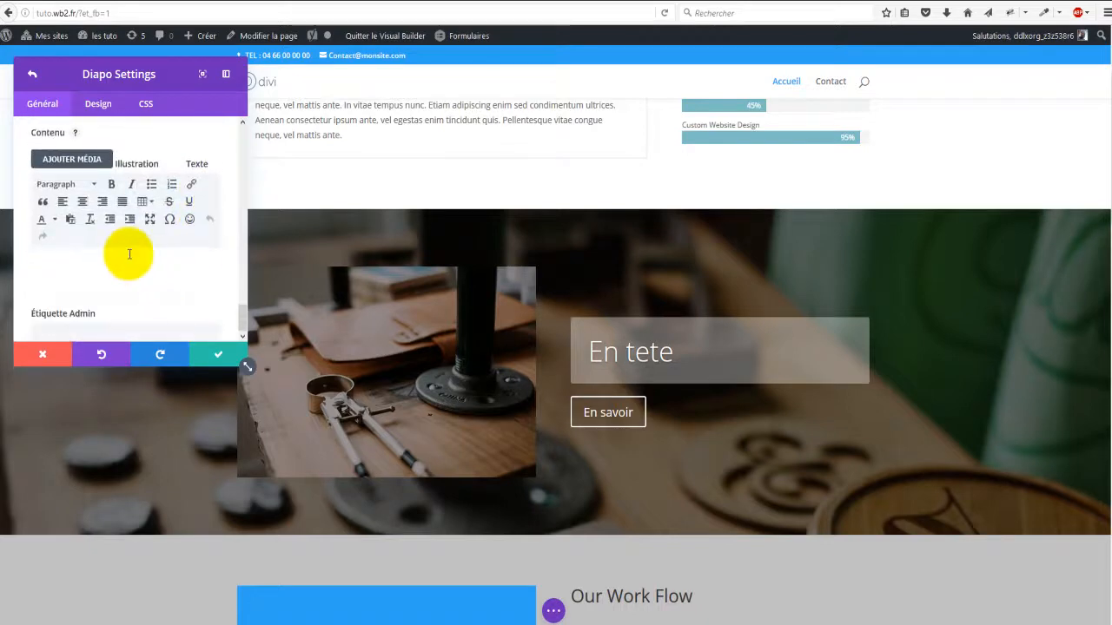
Step: Enter 'Texte texte texte' as the slide's body content and save the slide settings
left_click(128, 263)
type("T")
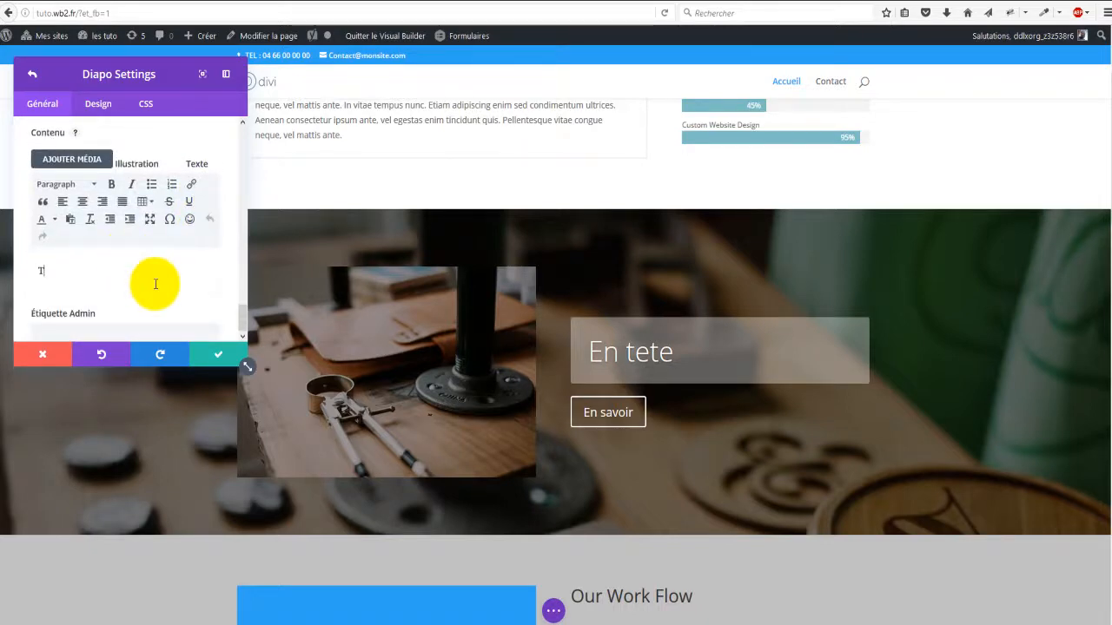
type("e")
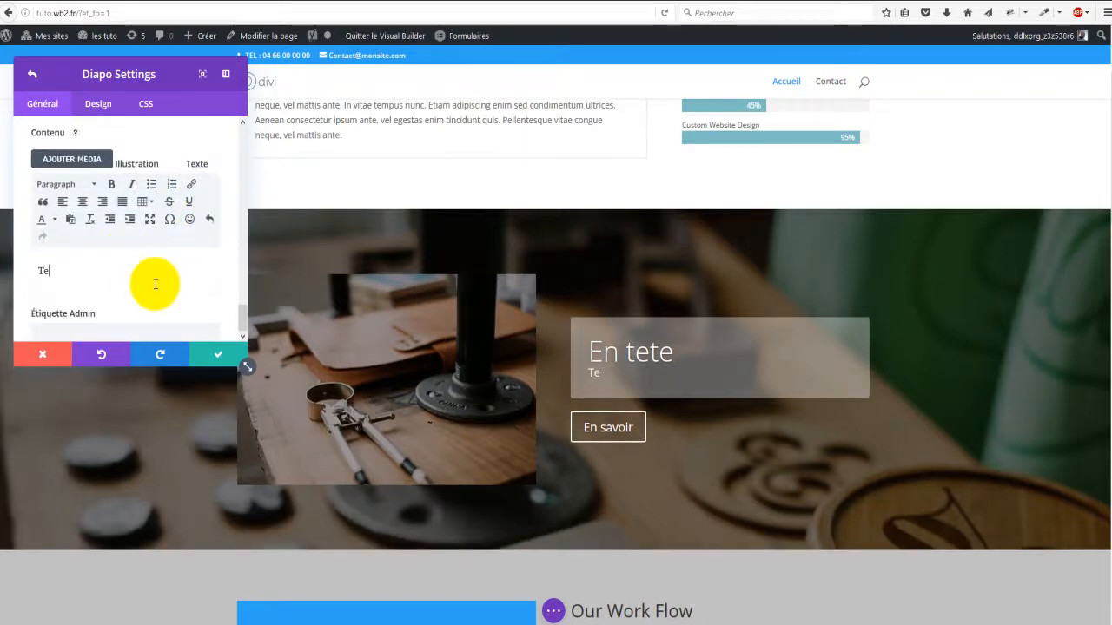
type("sc")
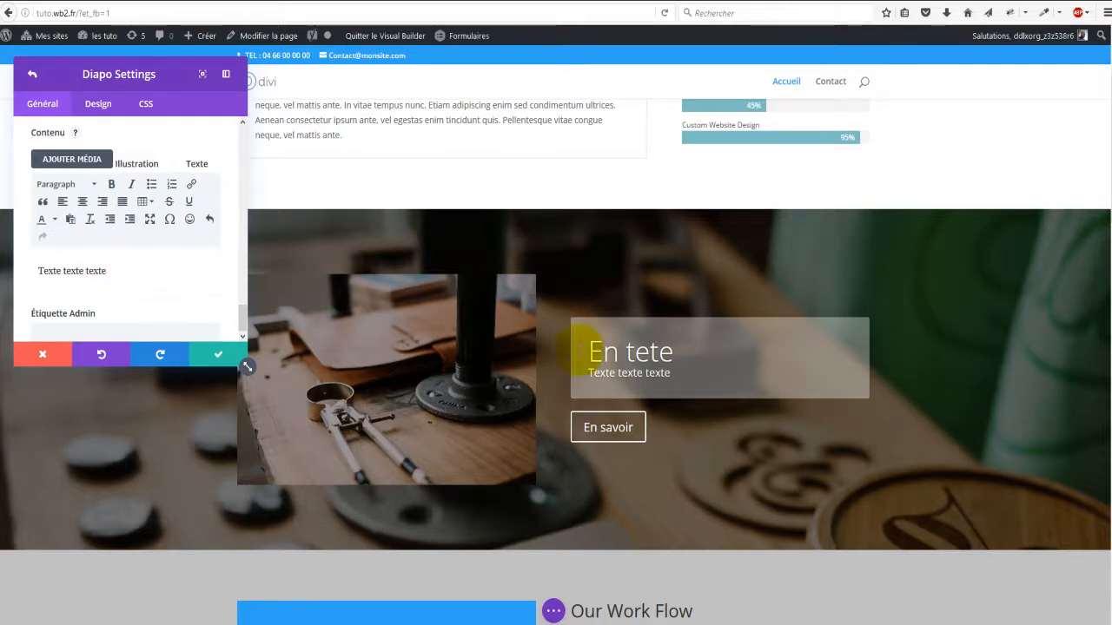
left_click(674, 371)
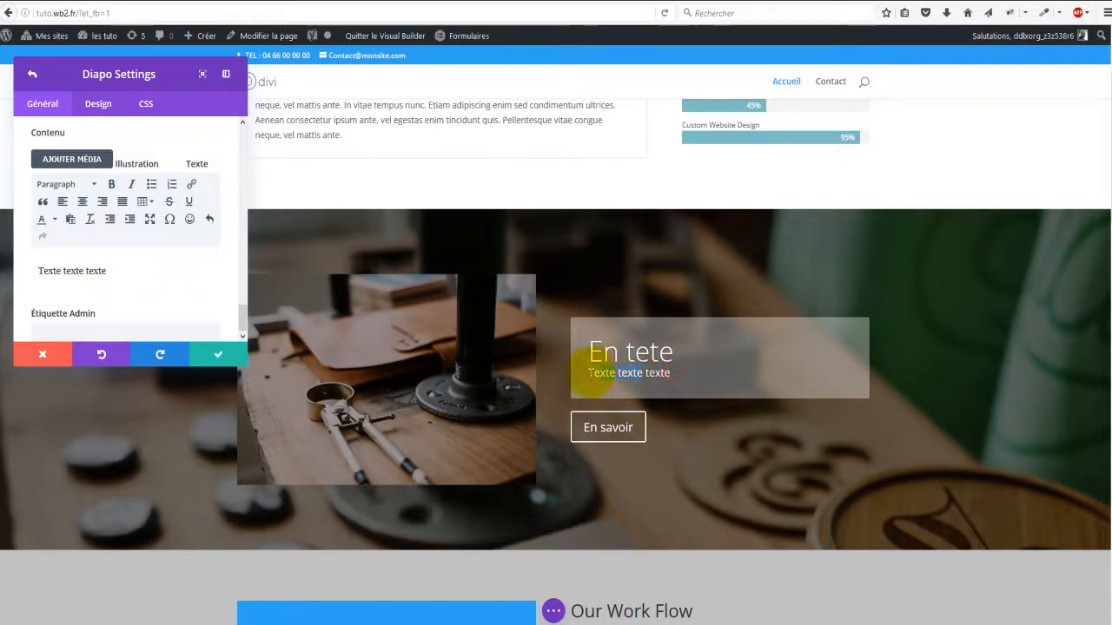
scroll(153, 268, "down", 3)
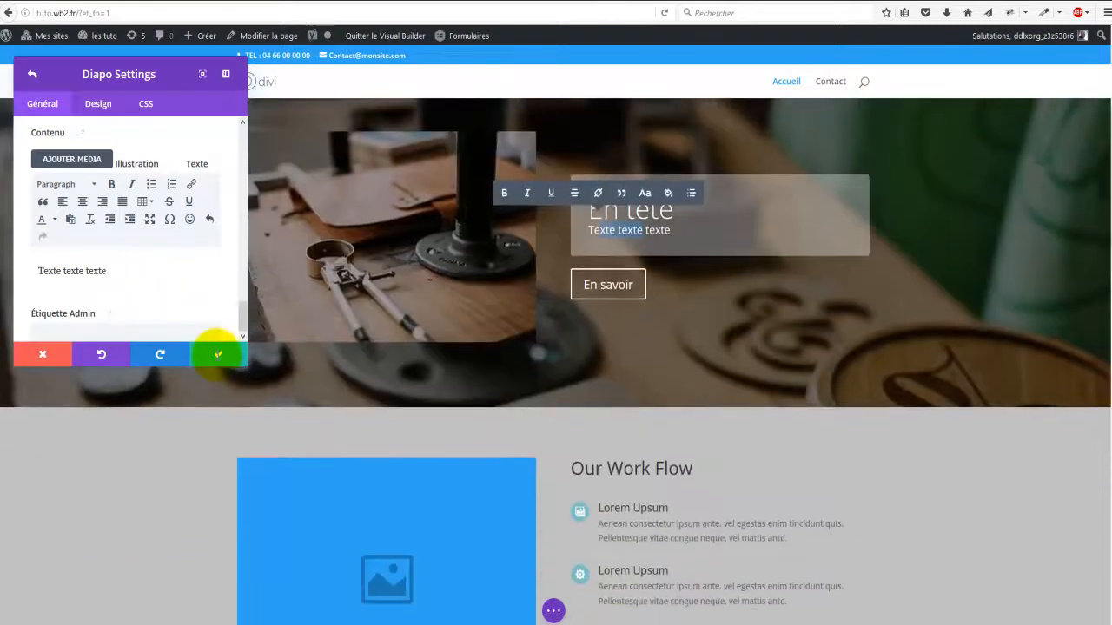
left_click(218, 358)
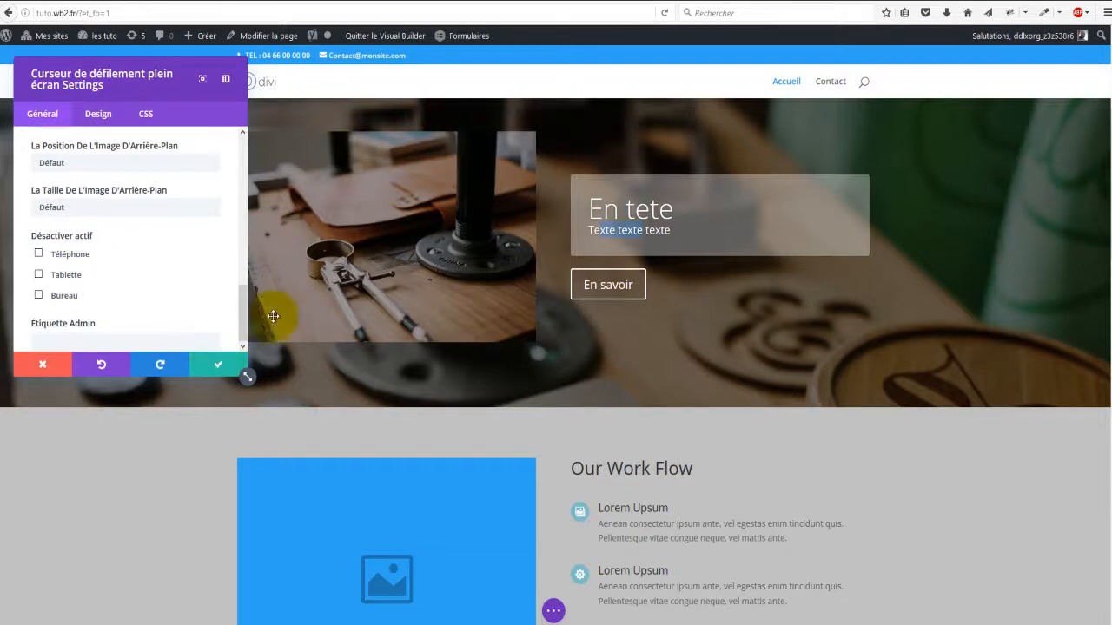
Step: Add a new slide to the fullwidth slider
scroll(472, 310, "down", 1)
scroll(608, 287, "up", 3)
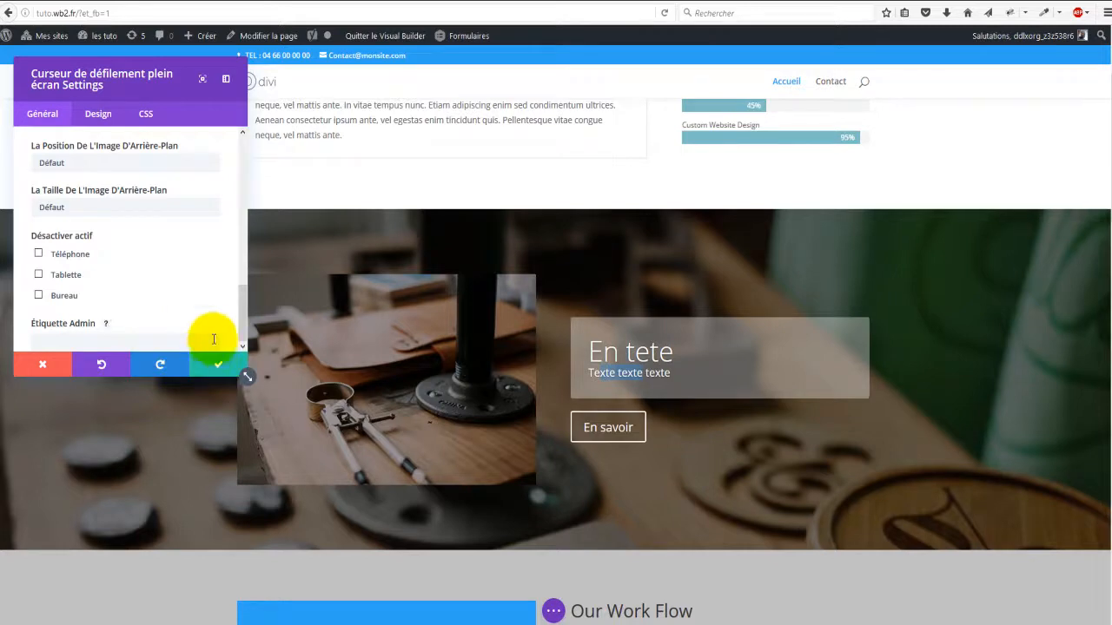
scroll(221, 317, "up", 6)
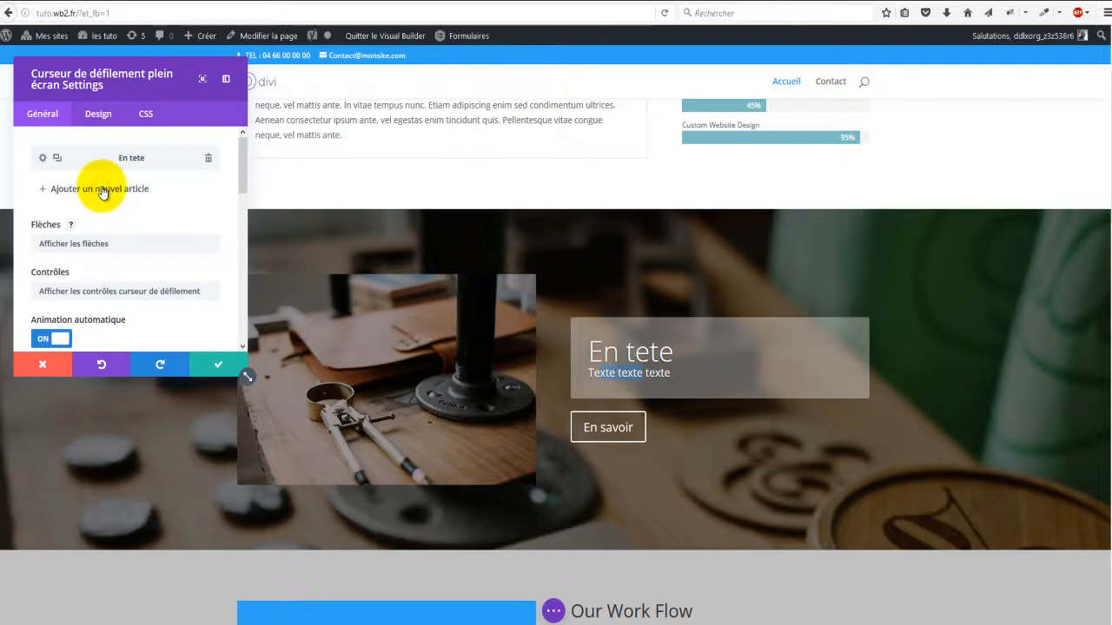
left_click(91, 160)
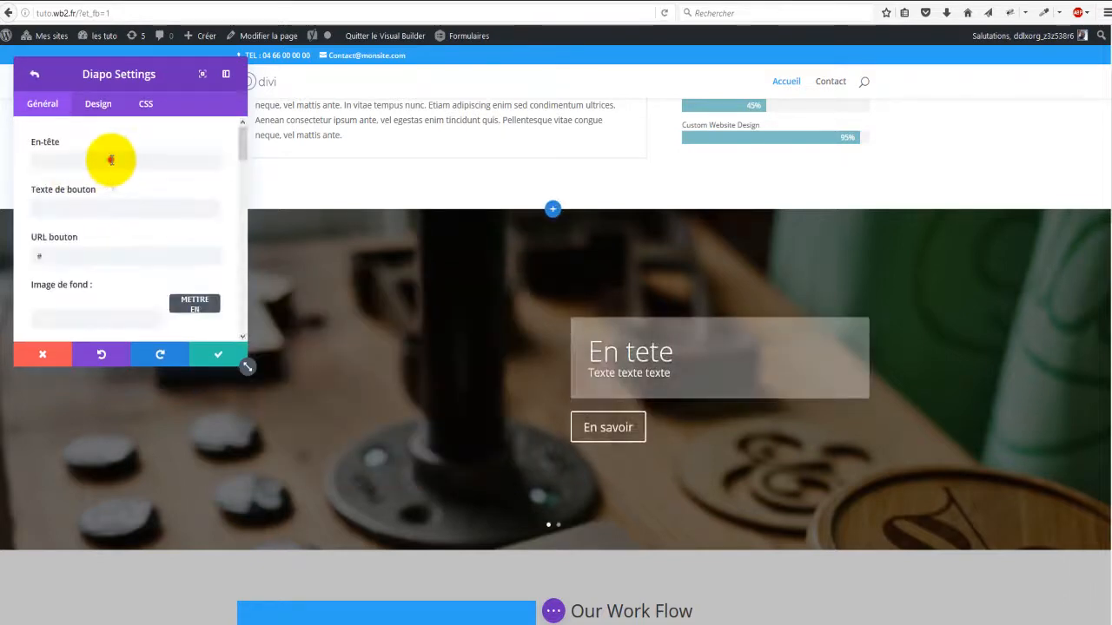
Step: Give the new slide the heading 'En tete 2' and button text 'En savoir plus 2'
left_click(112, 160)
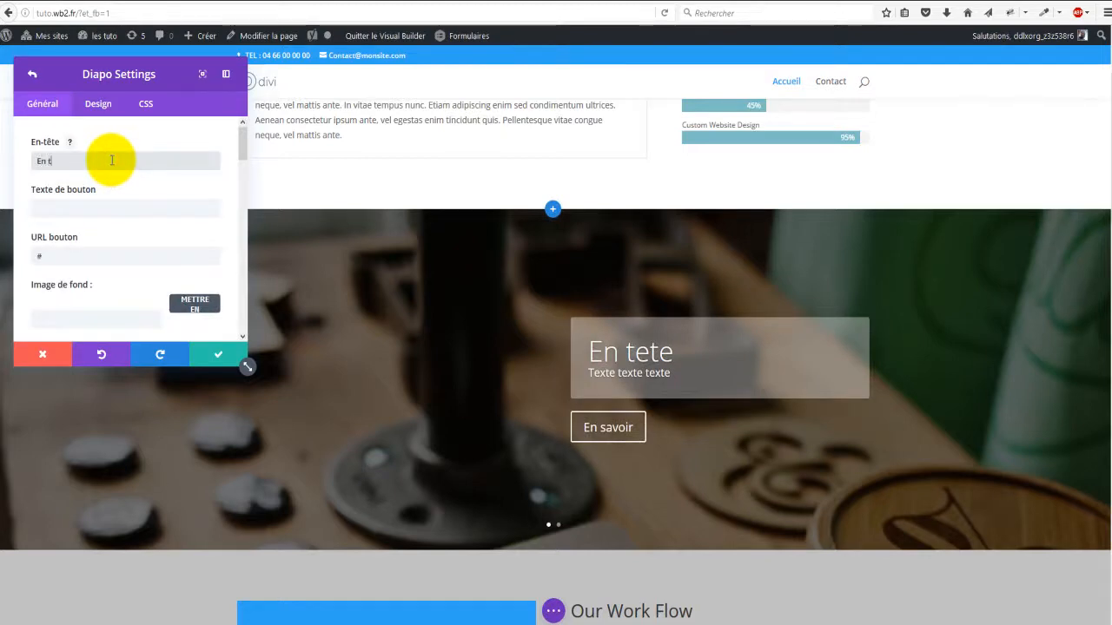
type("2")
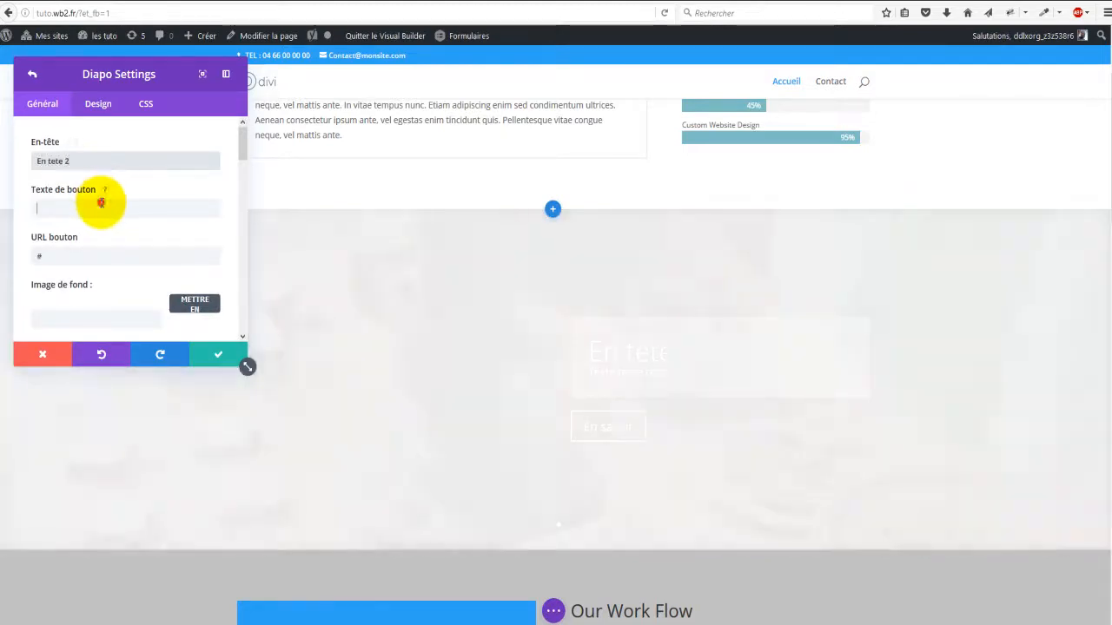
left_click(102, 202)
type("En savoir plus 2")
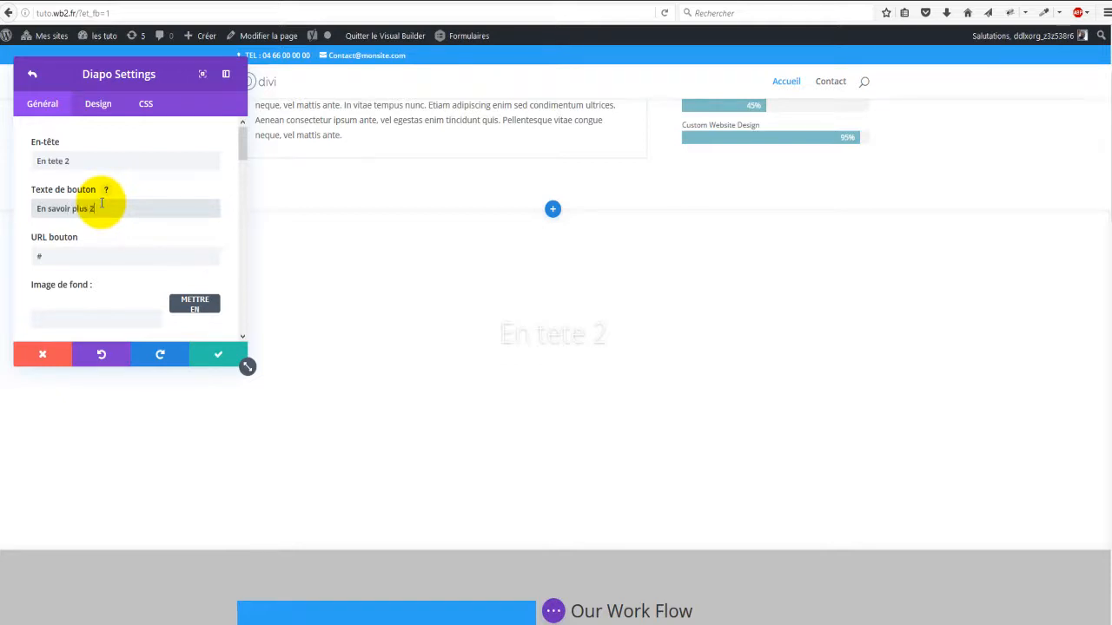
left_click(60, 254)
scroll(113, 296, "down", 2)
left_click(190, 234)
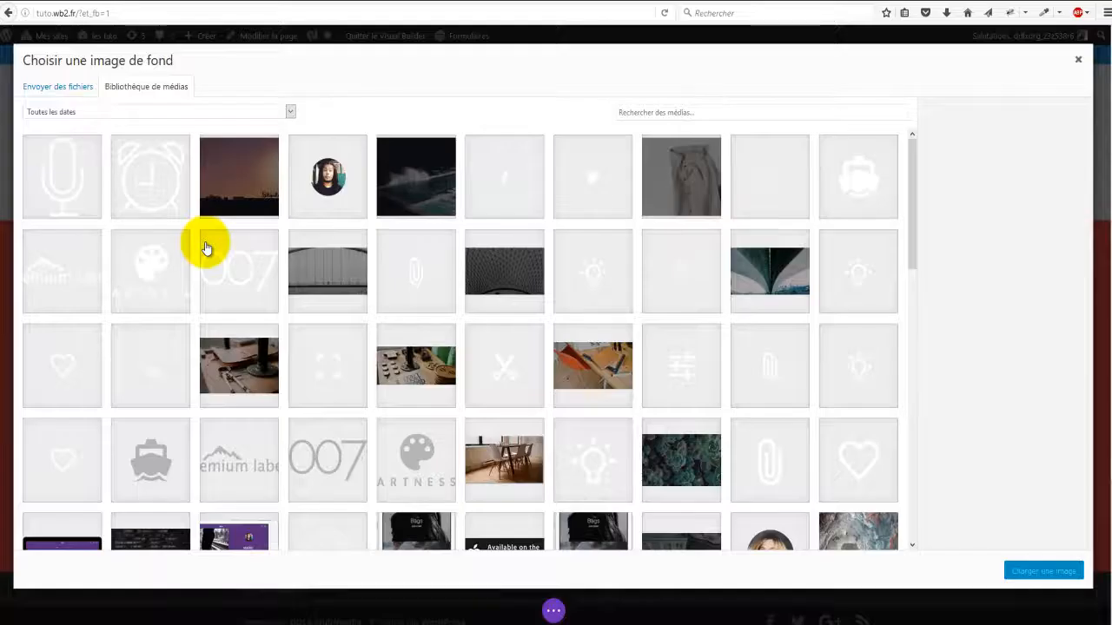
Step: Choose the shop-shelf photo with the camera and boot from the media library as the background
scroll(357, 374, "down", 3)
scroll(358, 373, "down", 2)
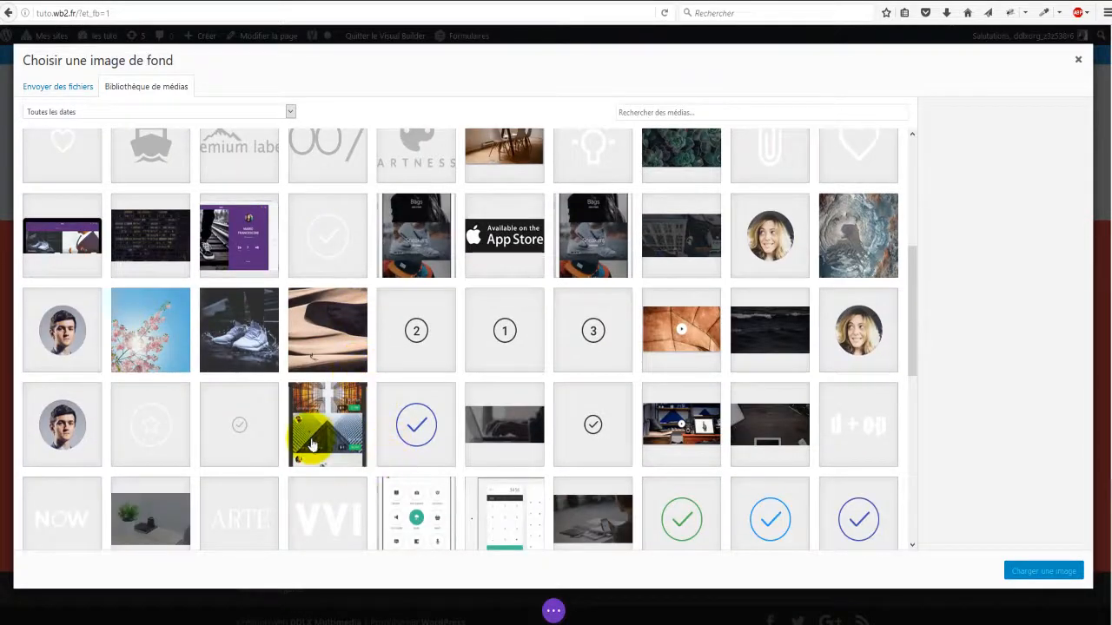
scroll(312, 445, "down", 1)
scroll(335, 442, "down", 1)
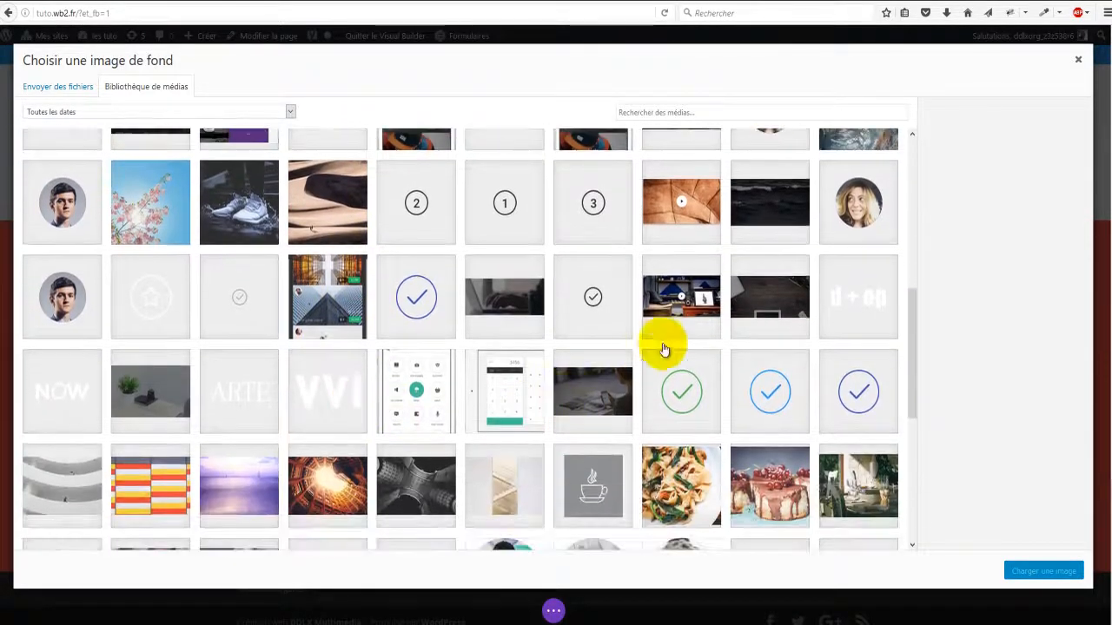
left_click(700, 297)
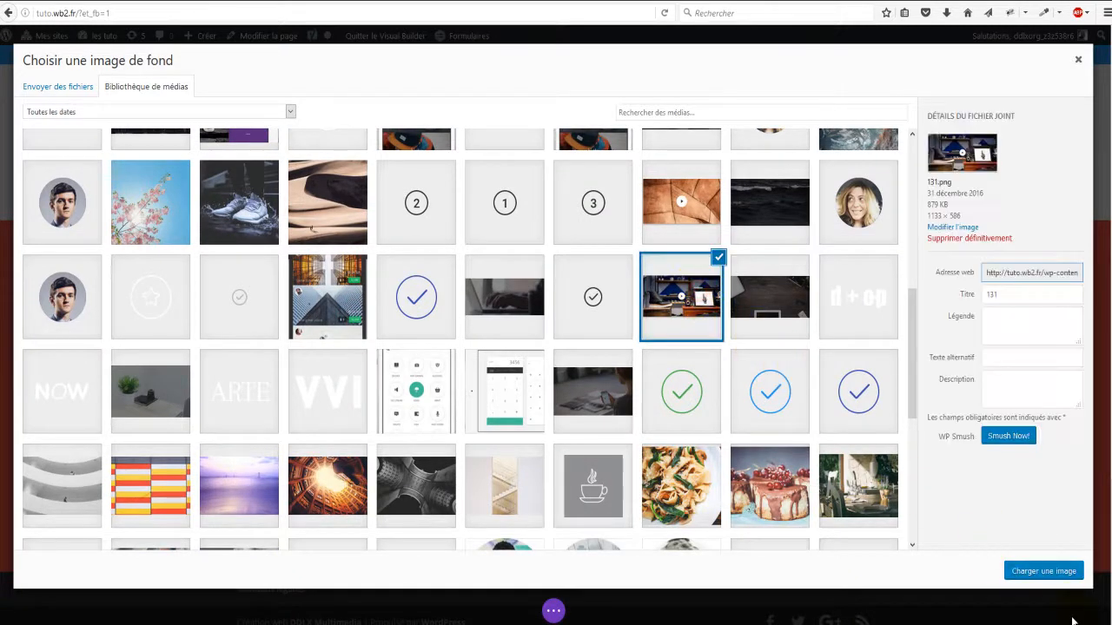
left_click(1051, 577)
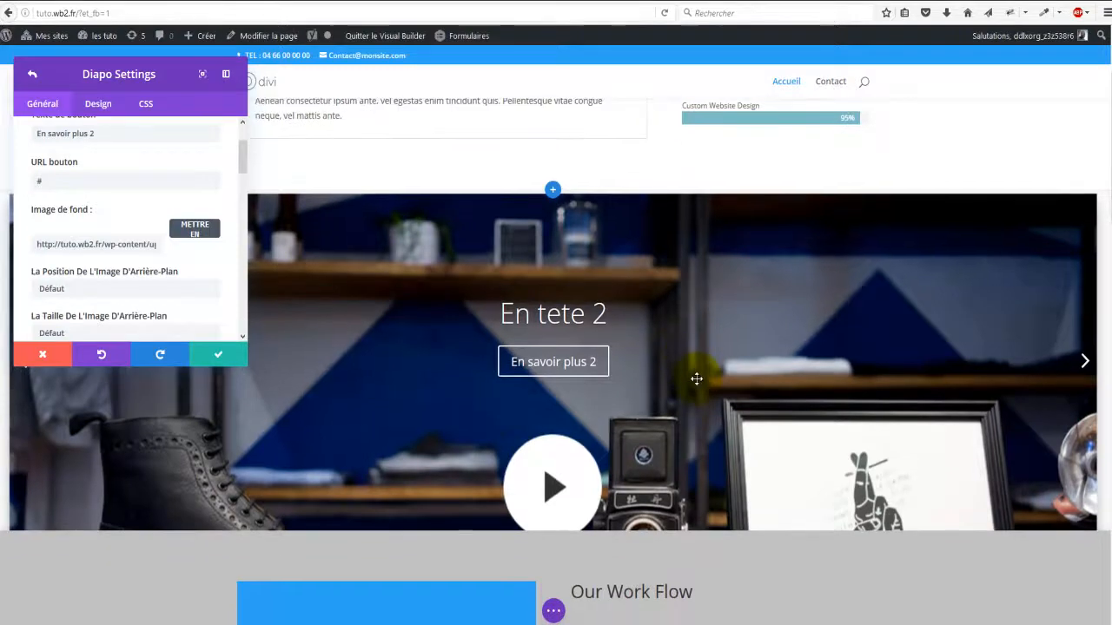
Step: Confirm the En tete 2 slide settings so it joins En tete in the slider list
scroll(696, 379, "down", 3)
scroll(318, 334, "up", 3)
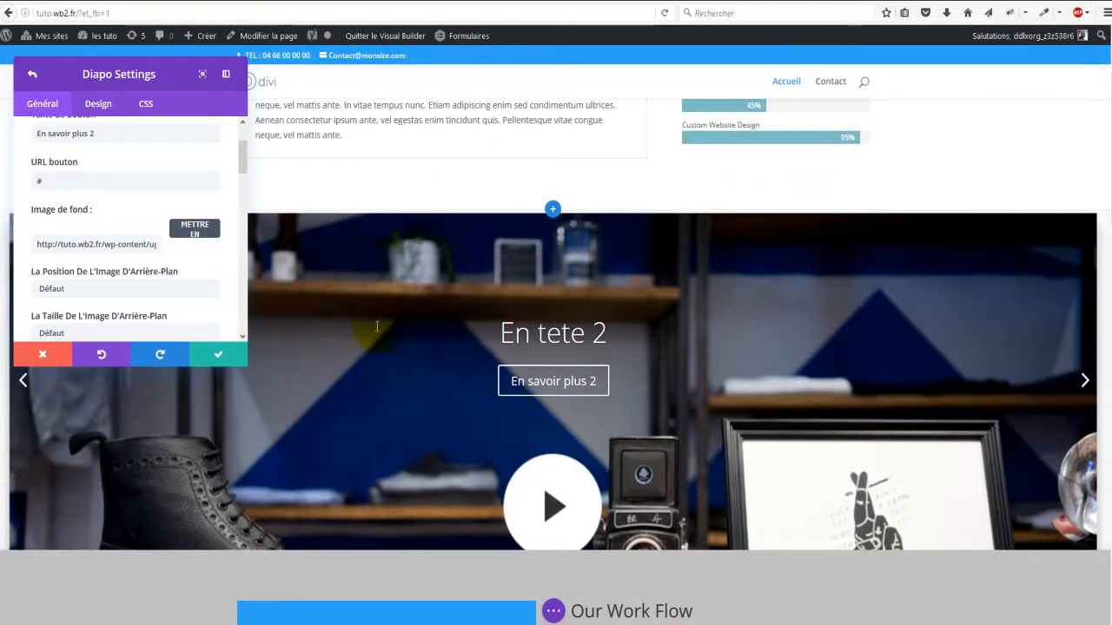
left_click(219, 356)
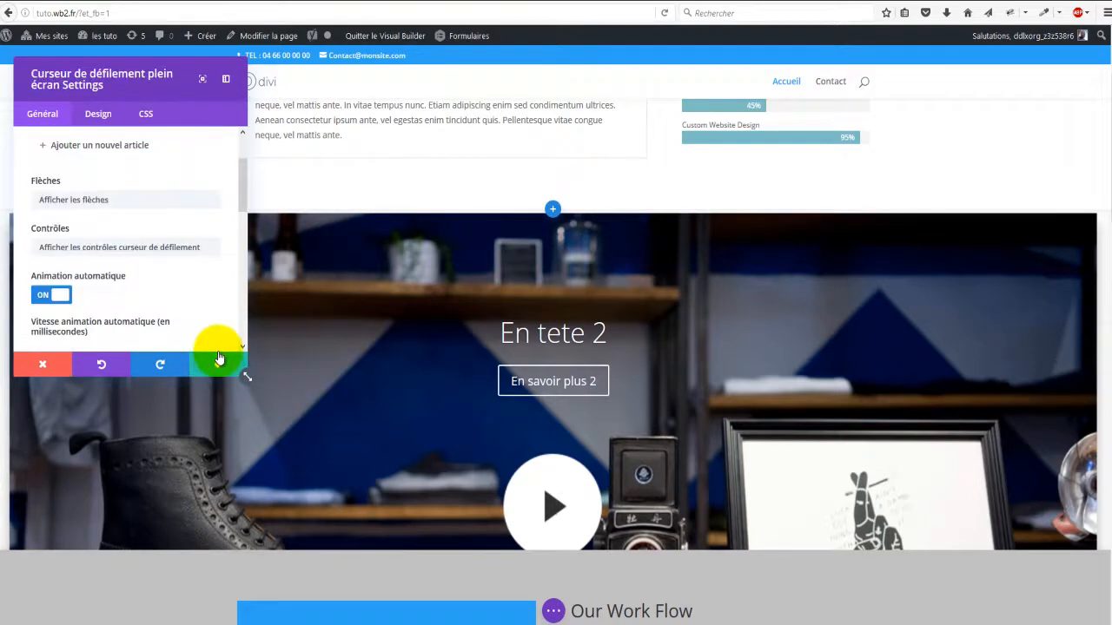
scroll(181, 248, "up", 2)
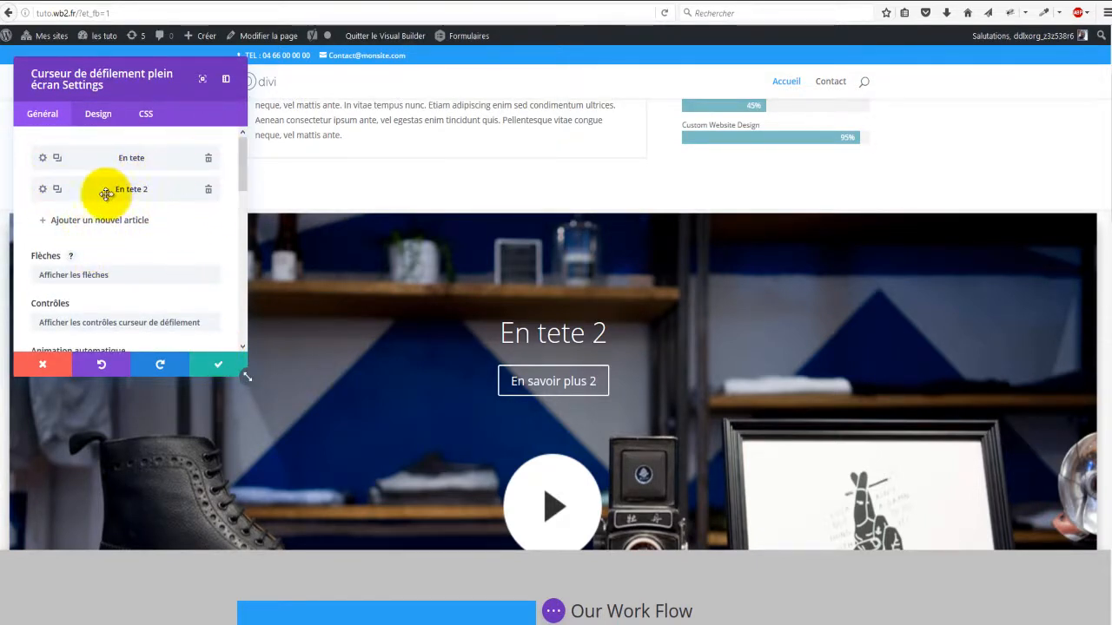
scroll(169, 283, "down", 5)
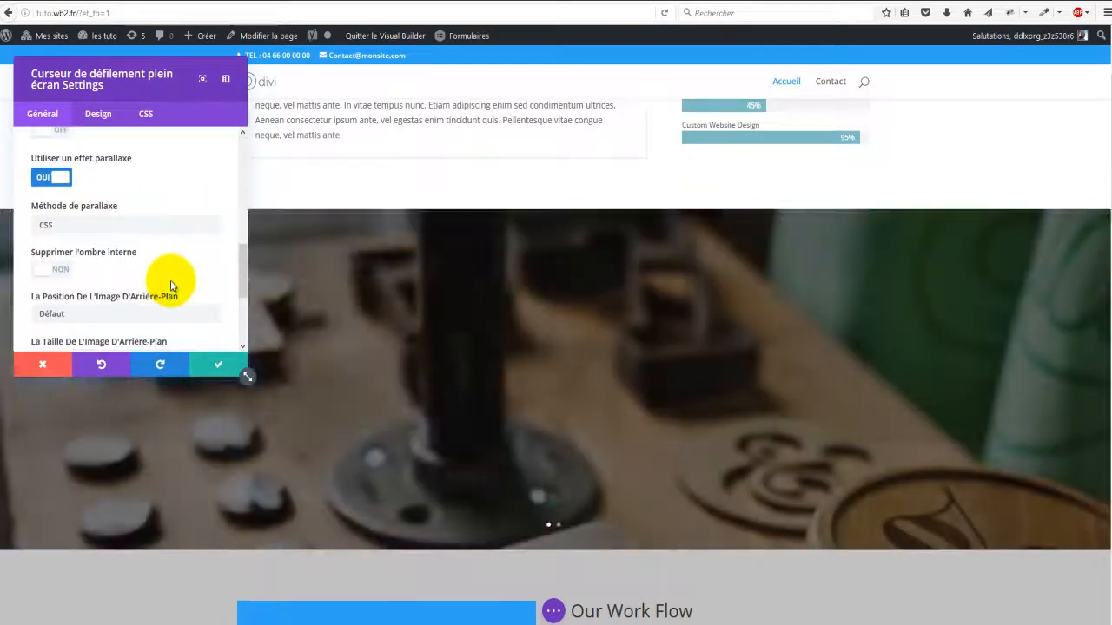
scroll(183, 315, "down", 3)
scroll(185, 304, "up", 1)
scroll(185, 294, "up", 5)
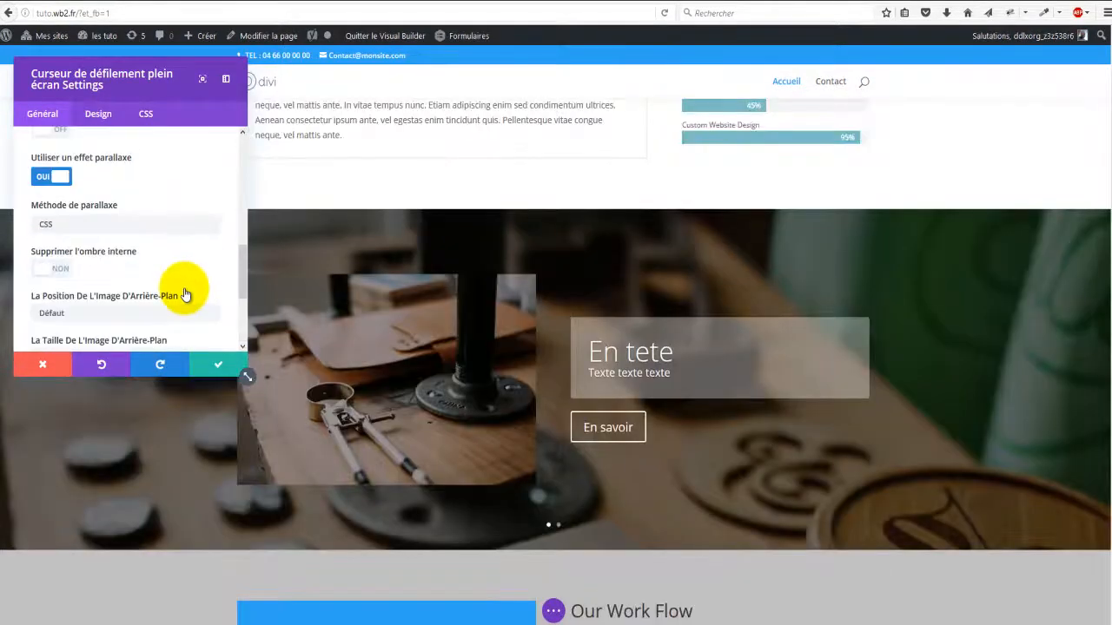
Step: Save the slider settings and cycle between the En tete and En tete 2 slides
left_click(213, 366)
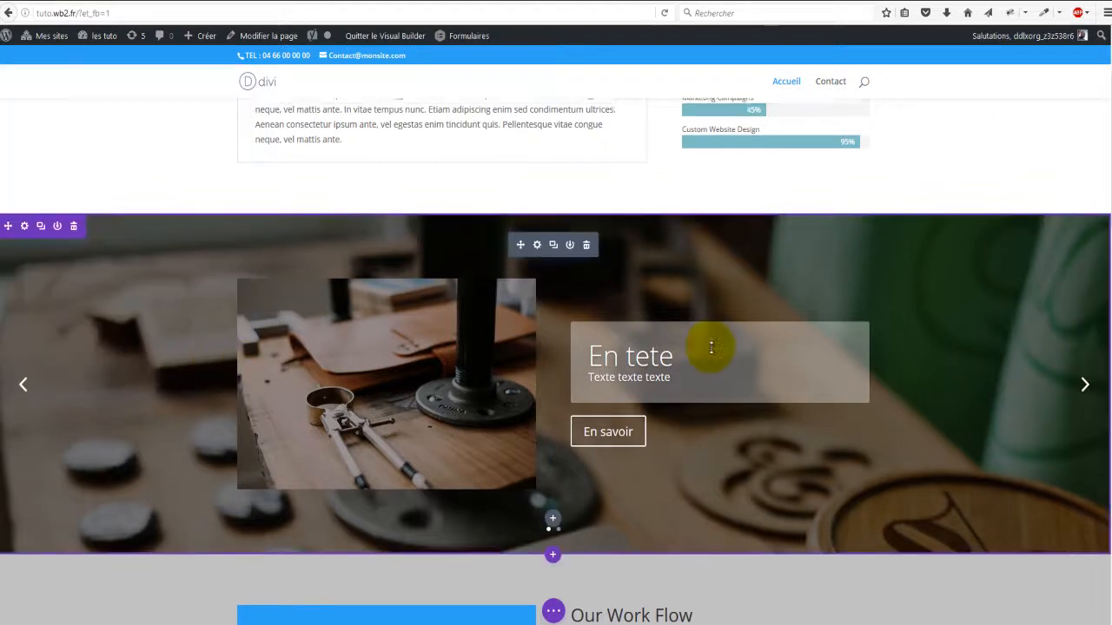
scroll(707, 343, "up", 3)
scroll(712, 349, "down", 2)
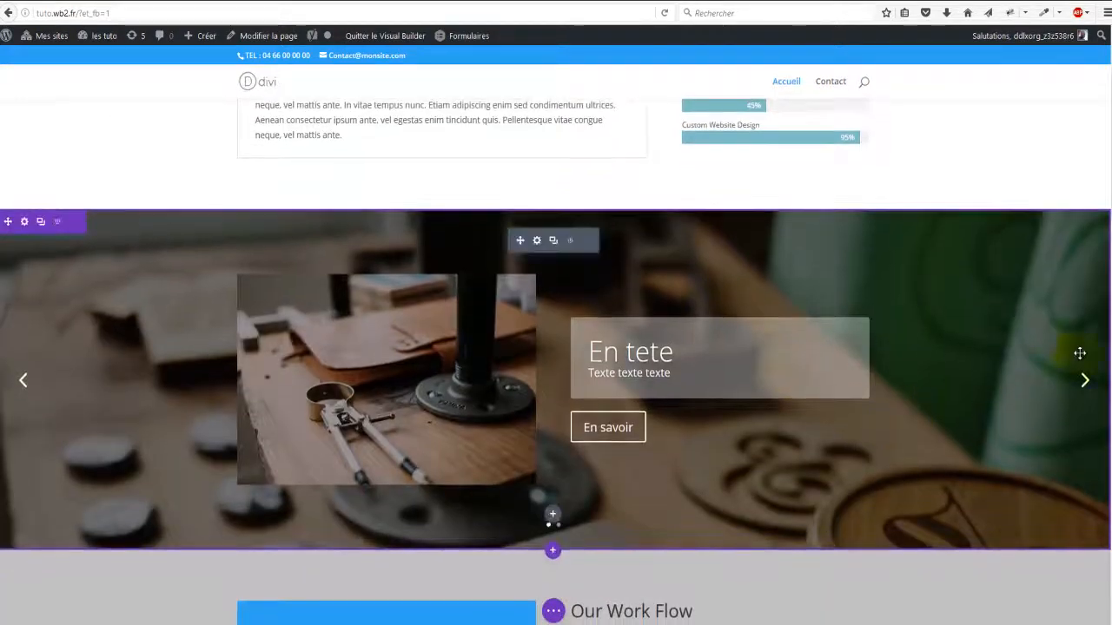
left_click(1085, 377)
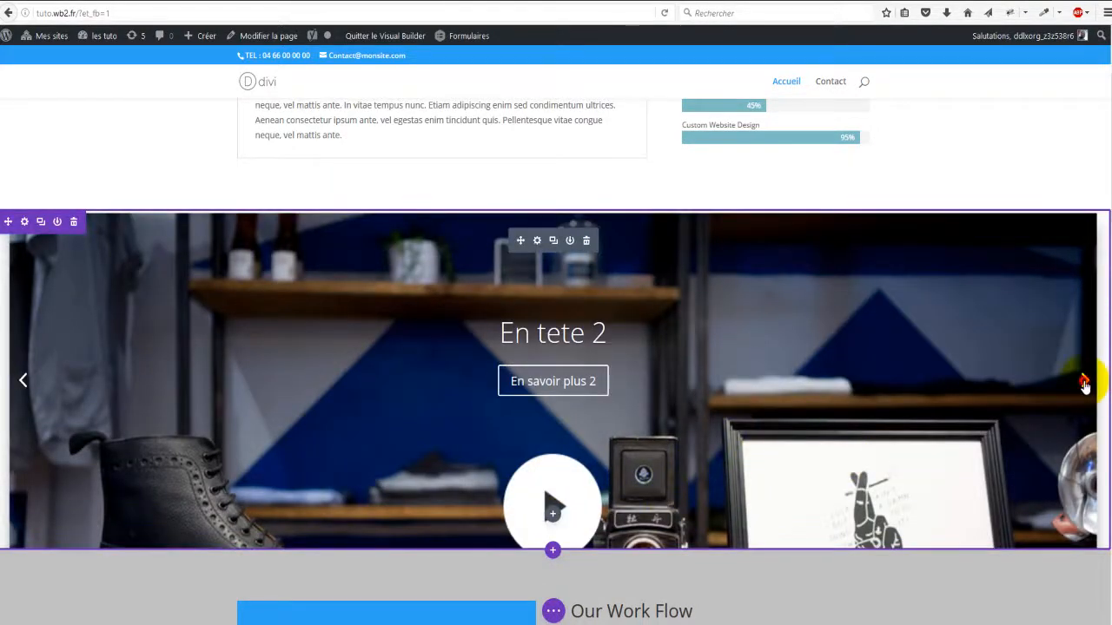
left_click(1085, 382)
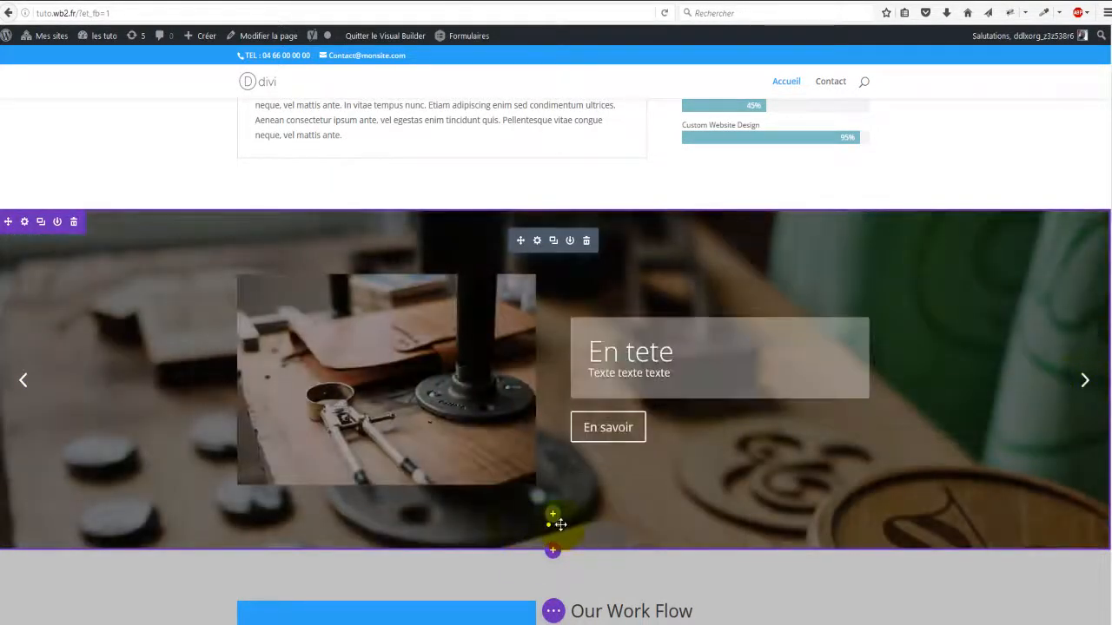
left_click(556, 523)
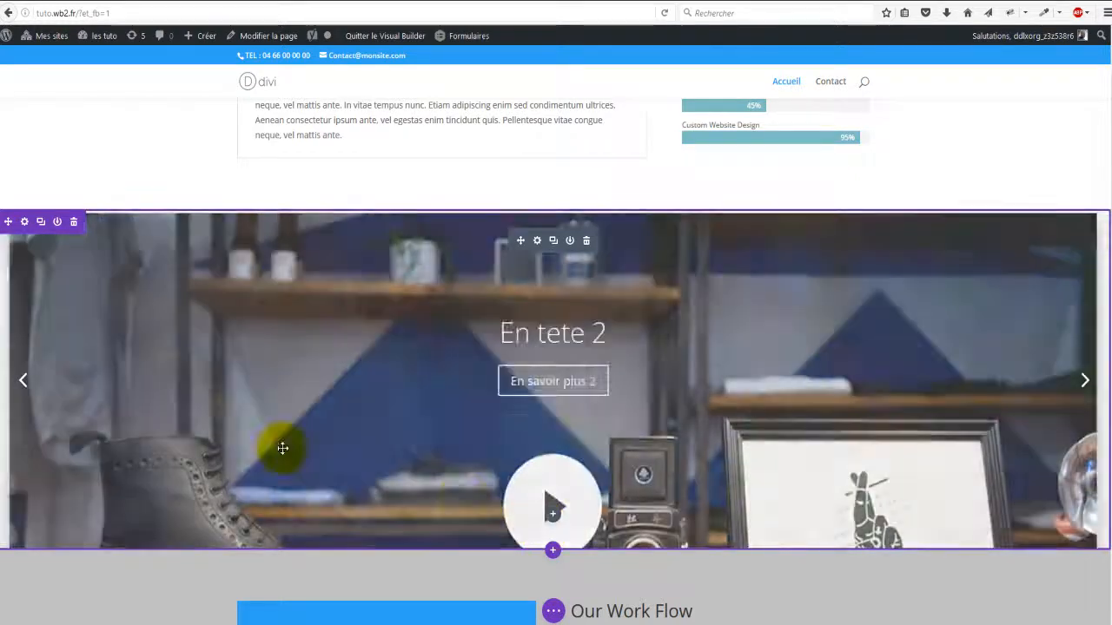
left_click(28, 375)
Step: Drag the slider section above What We Offer to the top of the page
scroll(156, 335, "up", 3)
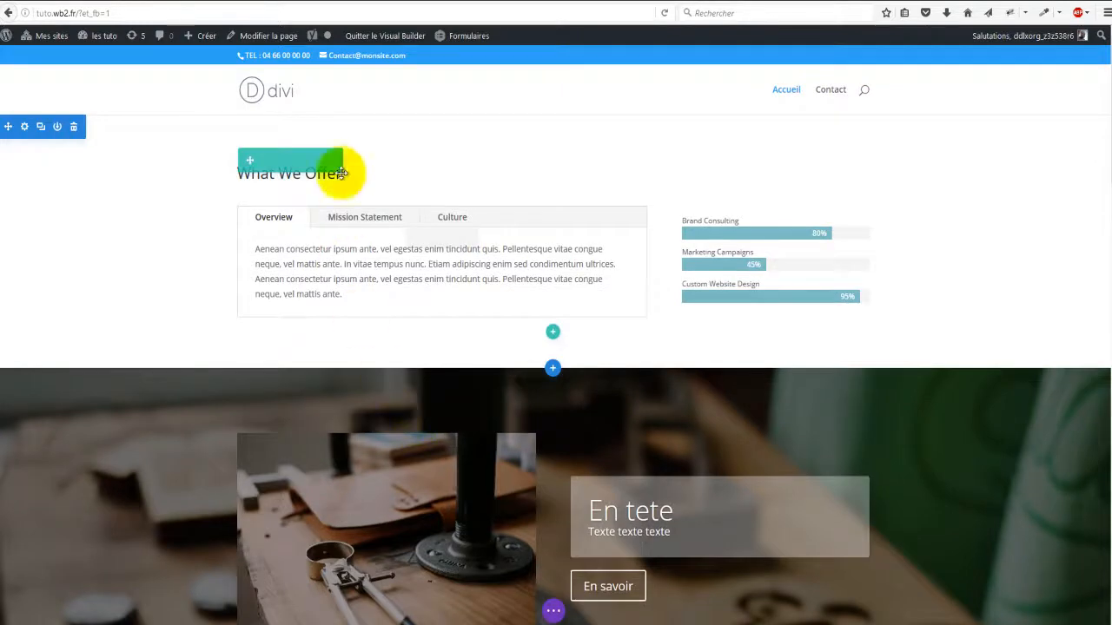
scroll(272, 320, "down", 1)
scroll(235, 311, "down", 2)
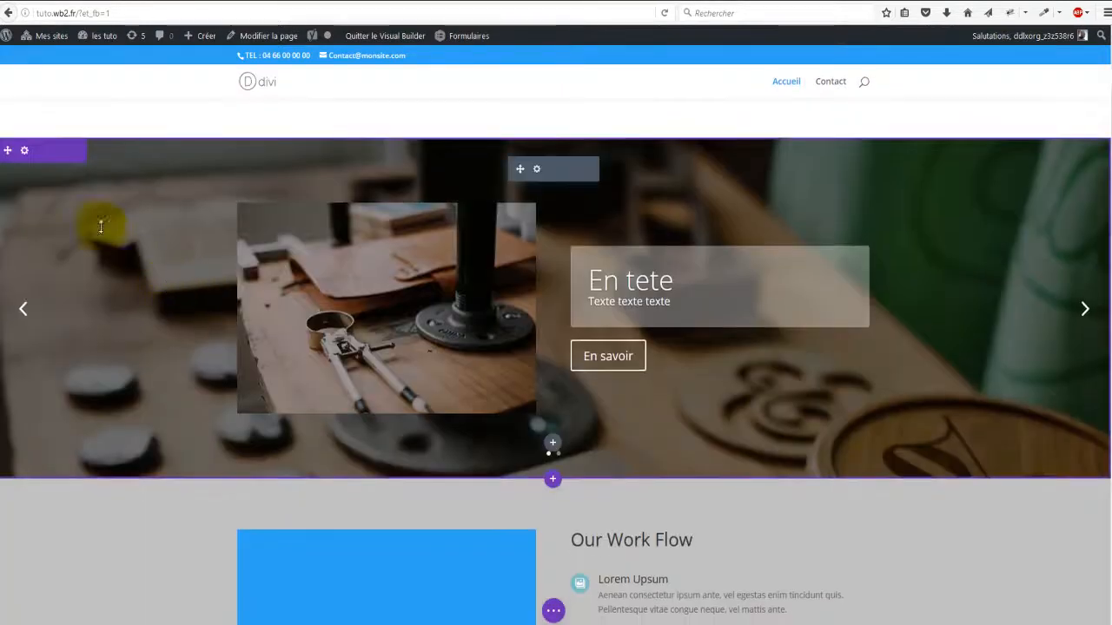
scroll(91, 232, "up", 1)
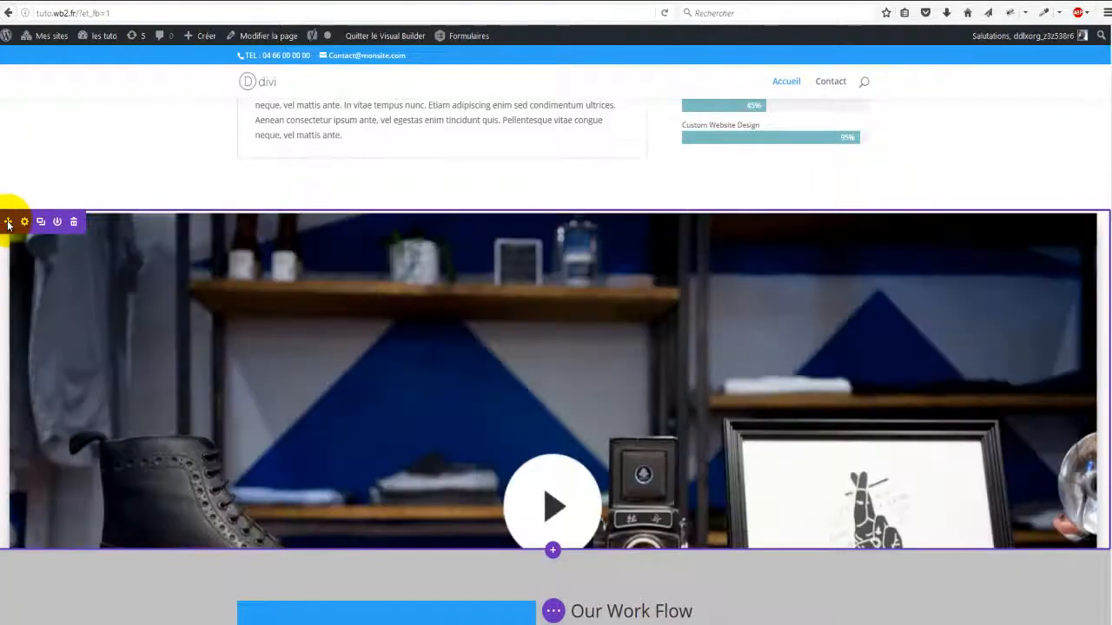
left_click_drag(9, 224, 32, 127)
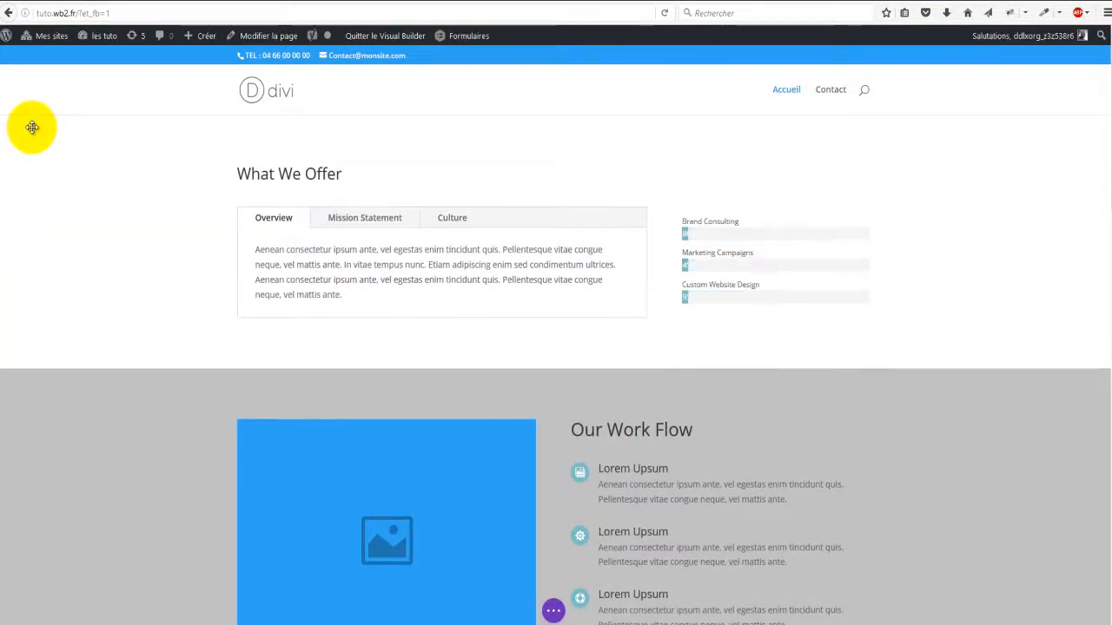
scroll(373, 169, "down", 5)
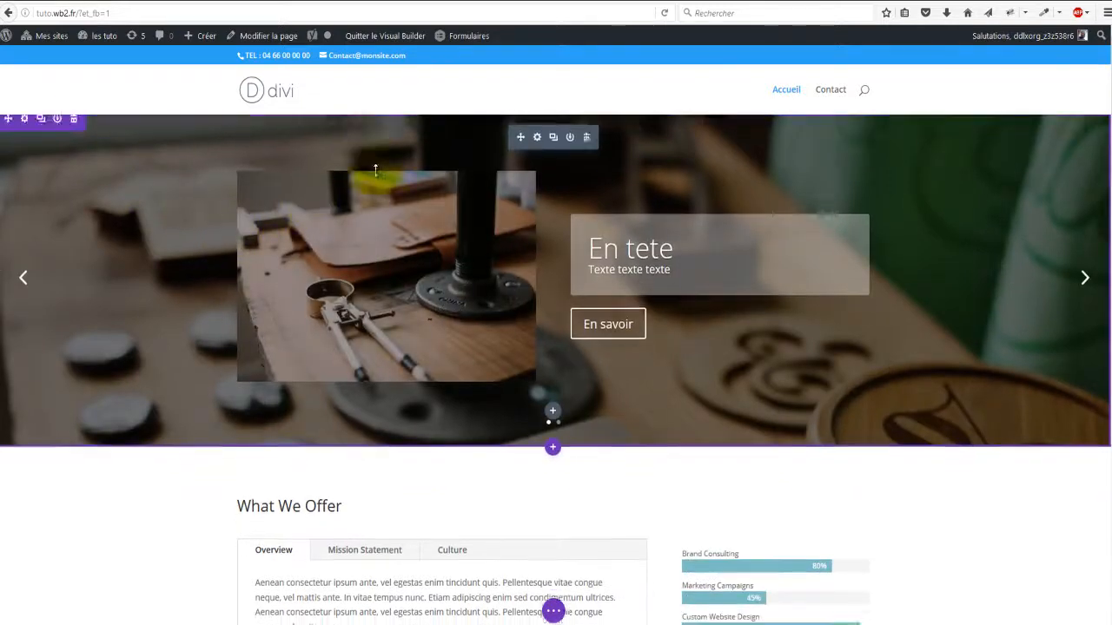
scroll(397, 266, "up", 3)
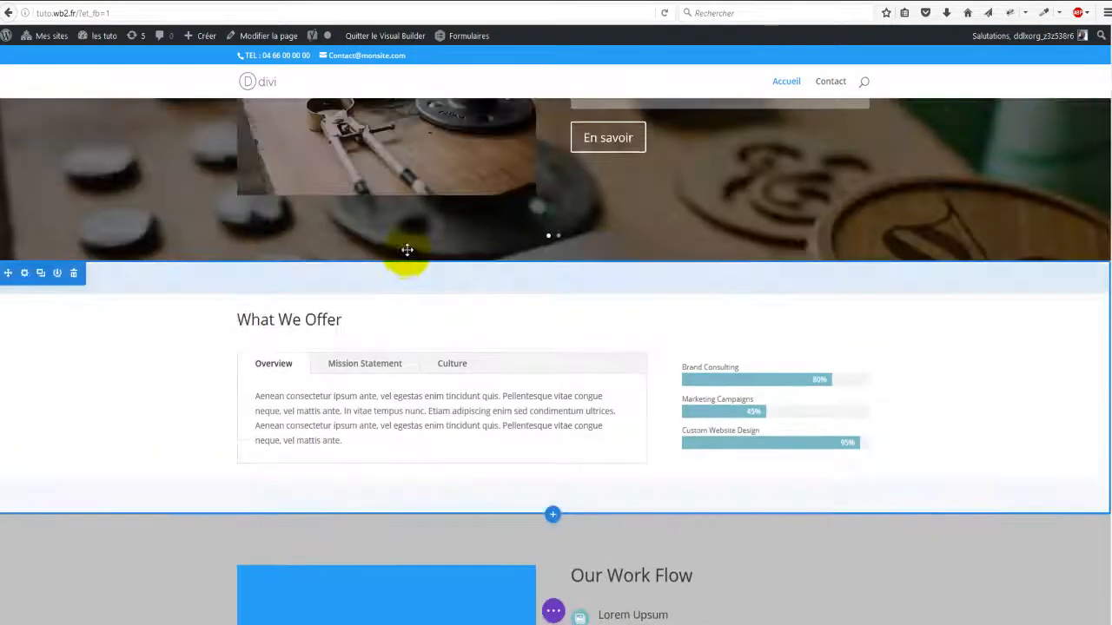
scroll(405, 248, "up", 2)
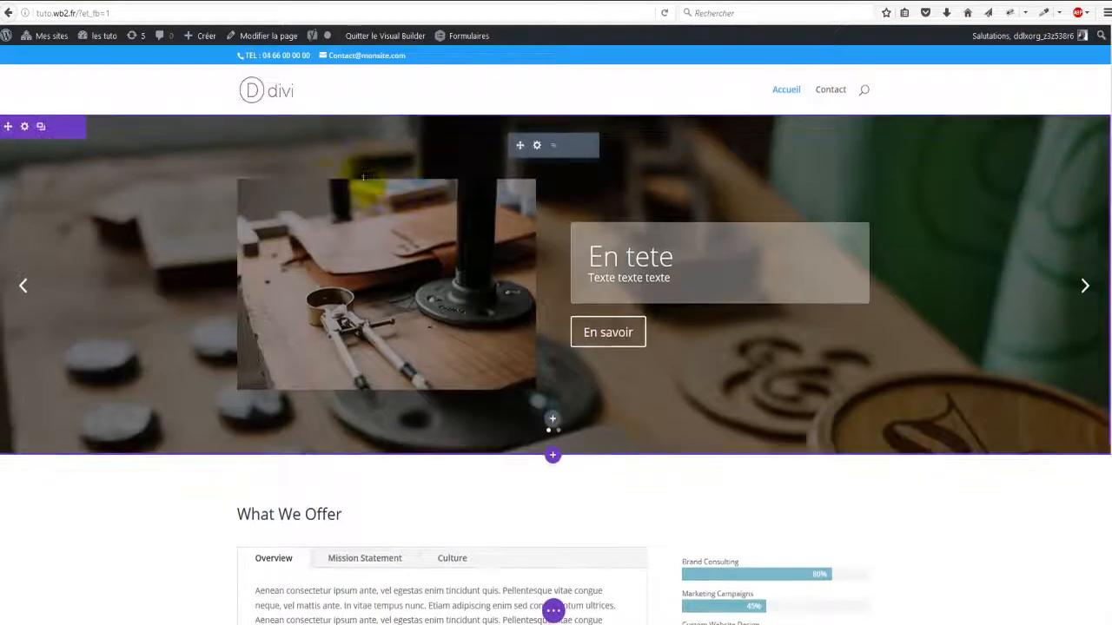
Step: Append ' test test test' so the first slide's caption reads 'Texte texte texte test test test'
left_click(675, 277)
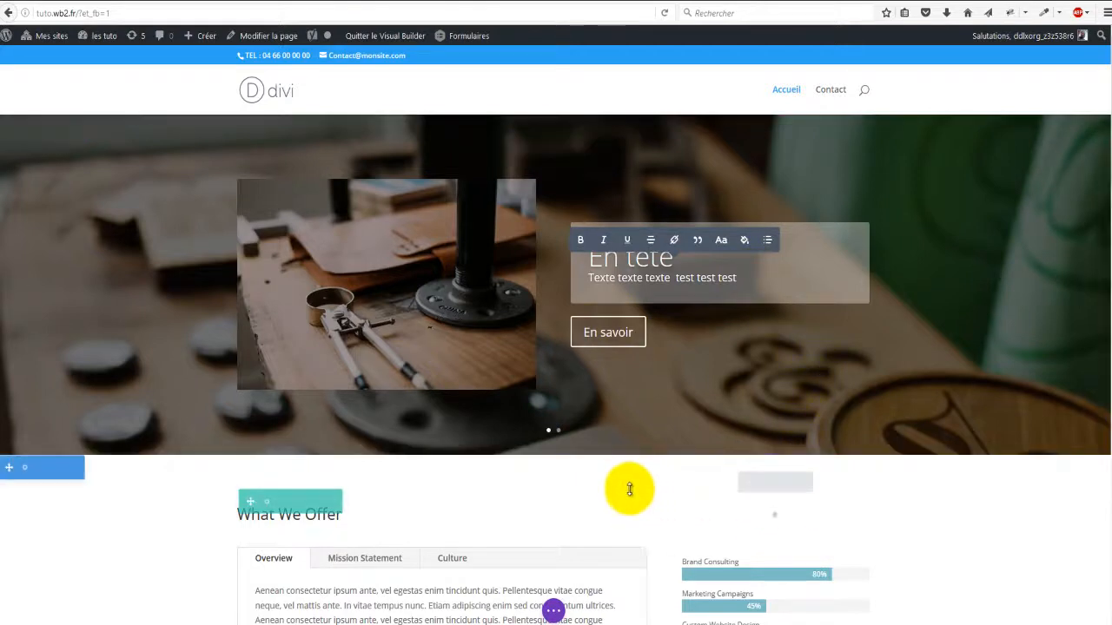
left_click(553, 611)
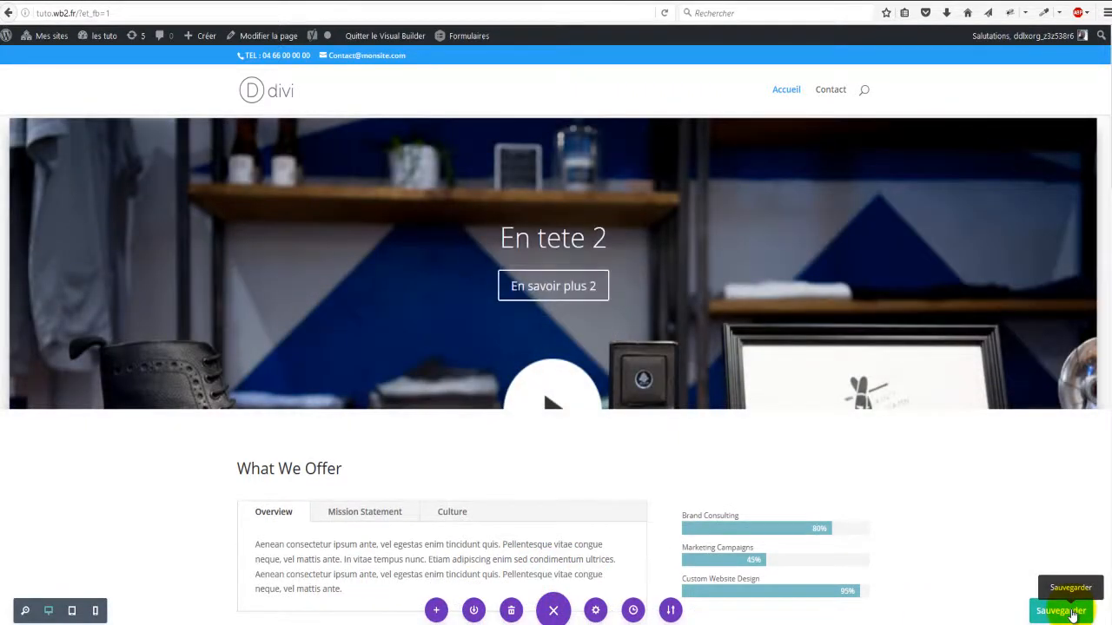
Step: Save the page, then check both slides on the live homepage using the slider arrows
left_click(1070, 609)
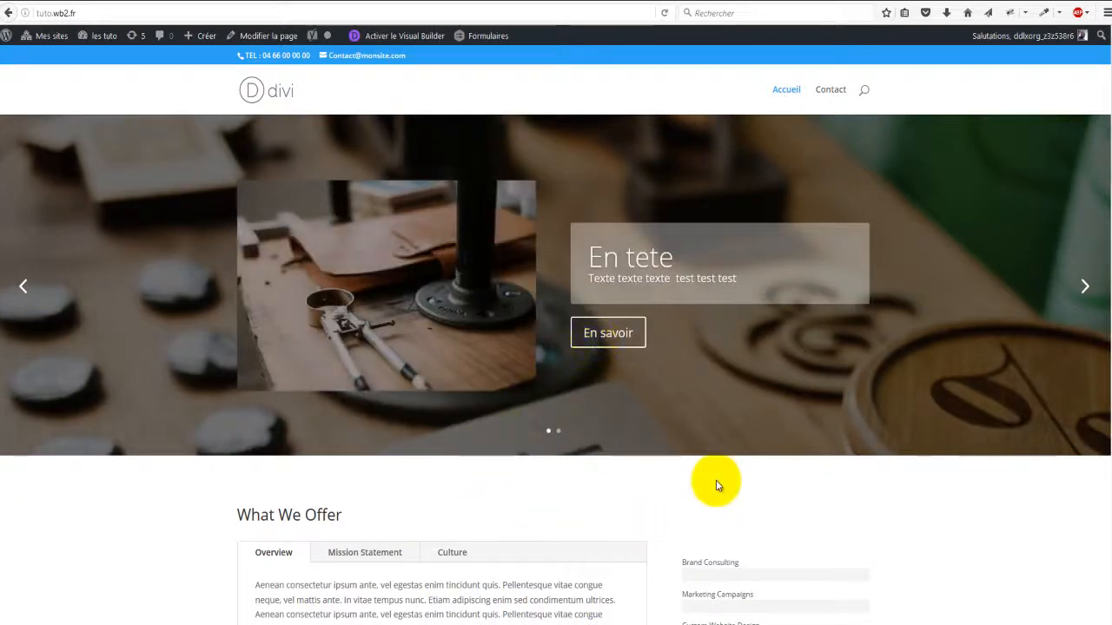
scroll(705, 518, "down", 3)
scroll(707, 513, "up", 3)
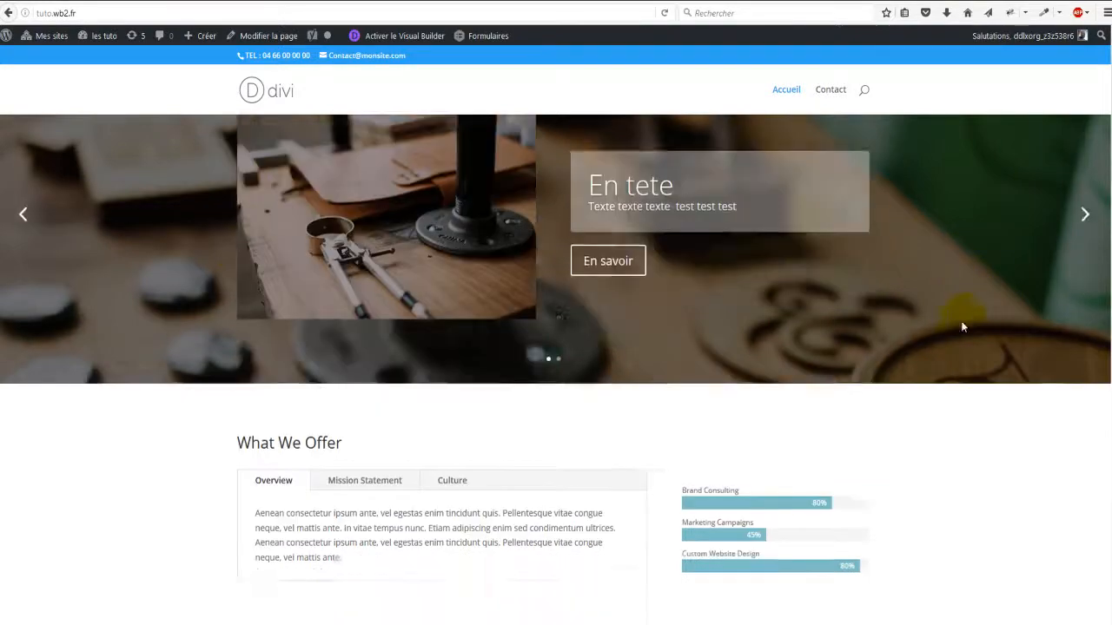
scroll(963, 325, "down", 3)
scroll(939, 331, "up", 3)
scroll(1025, 287, "up", 1)
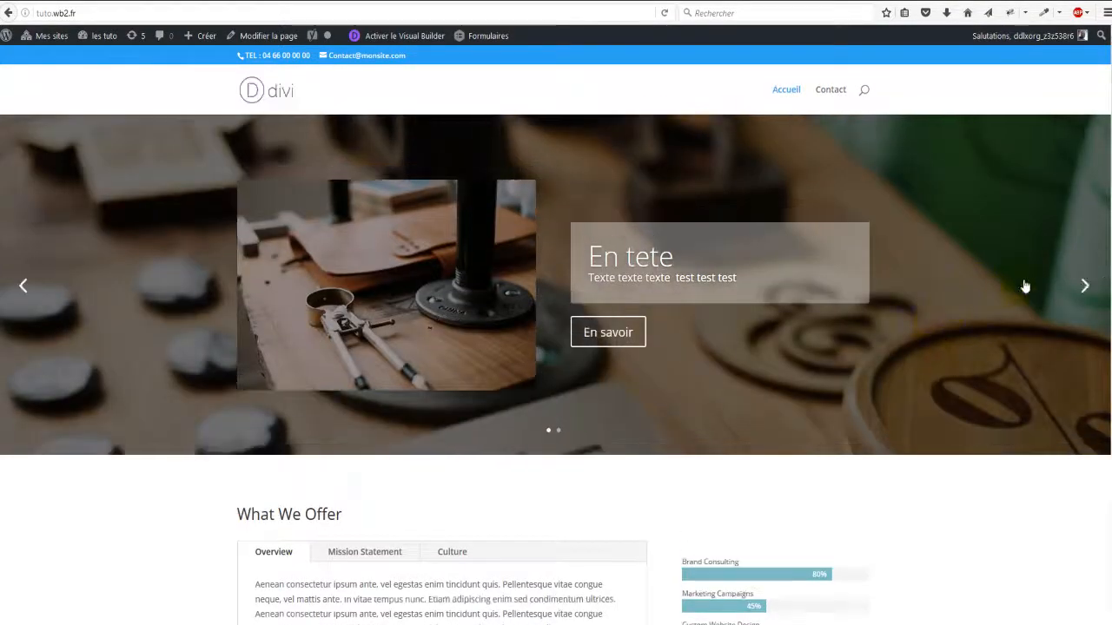
left_click(1087, 286)
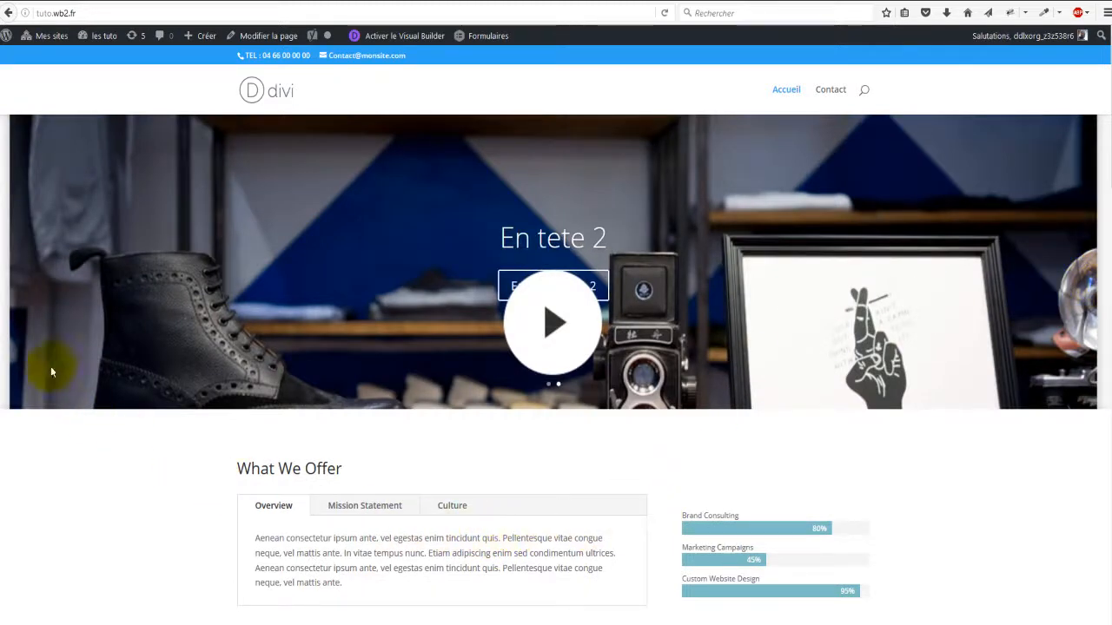
left_click(22, 264)
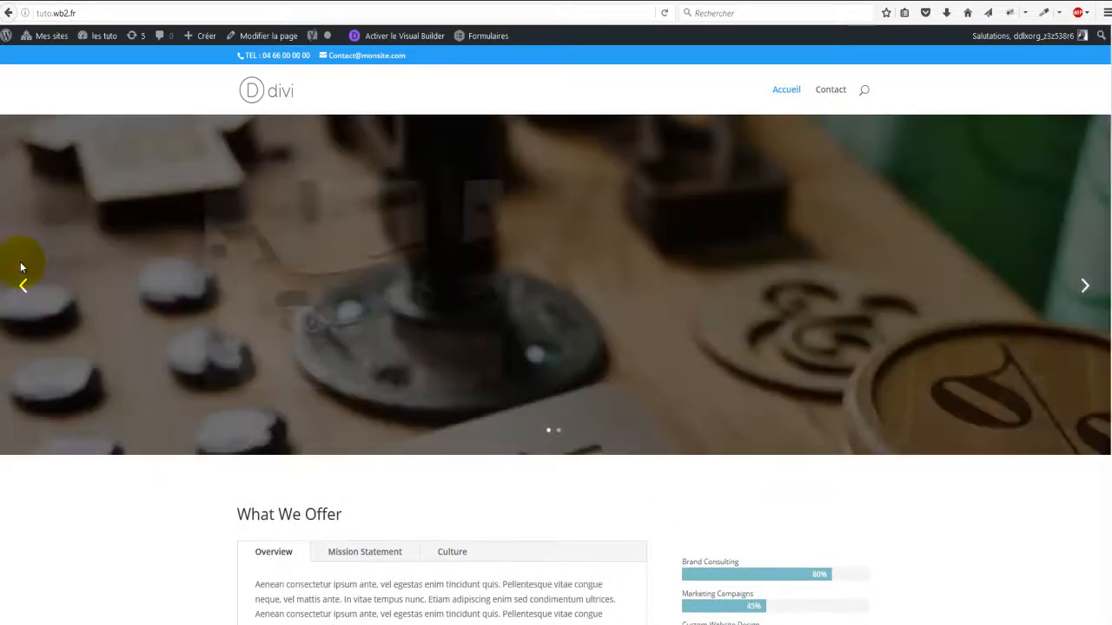